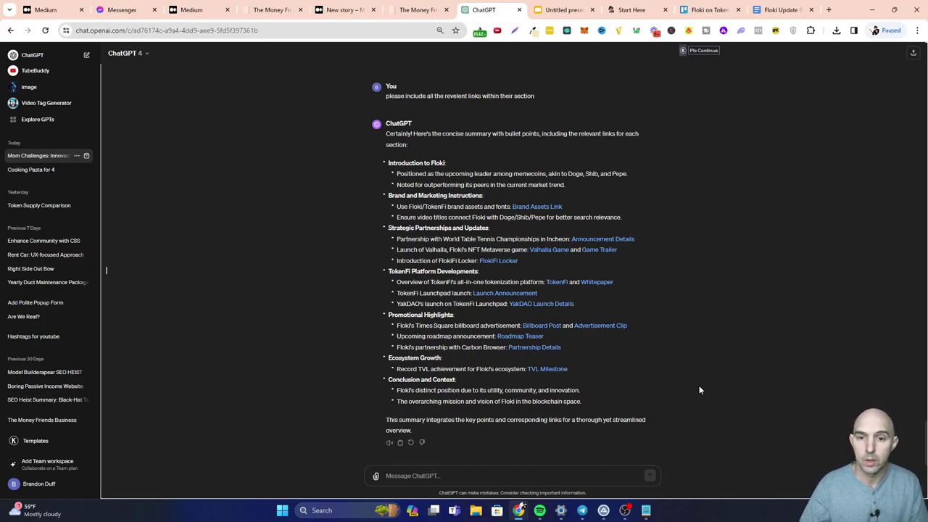
Switch to the ZimmWriter output window, check the generated article's word count, and close the output
mouse_move(603, 510)
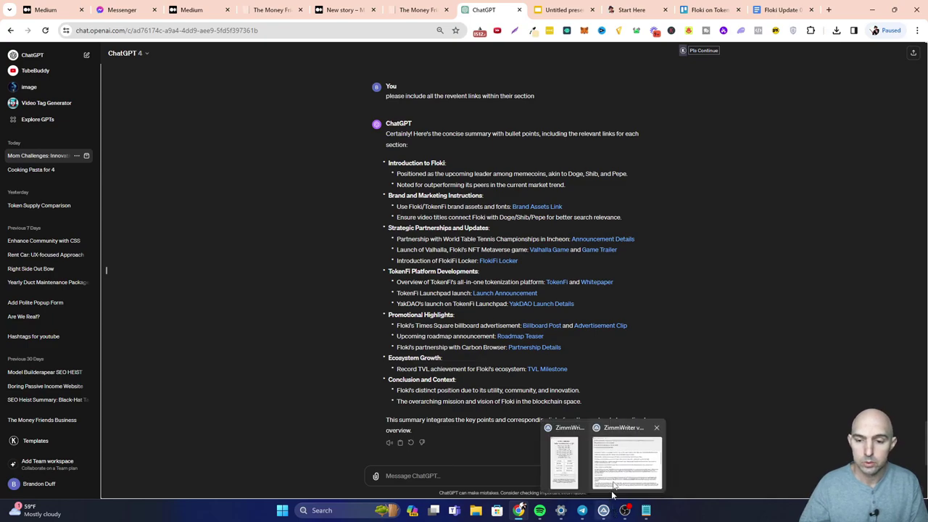
click(617, 469)
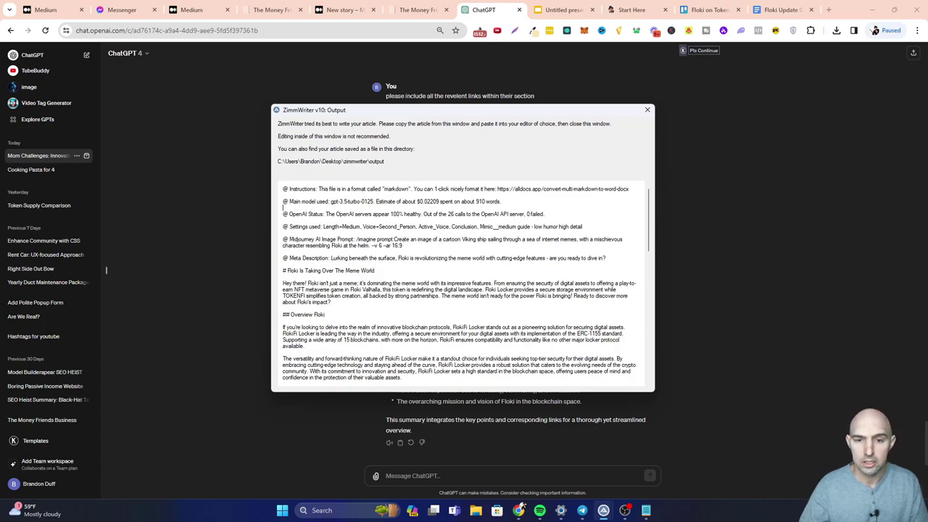
drag(461, 202, 487, 202)
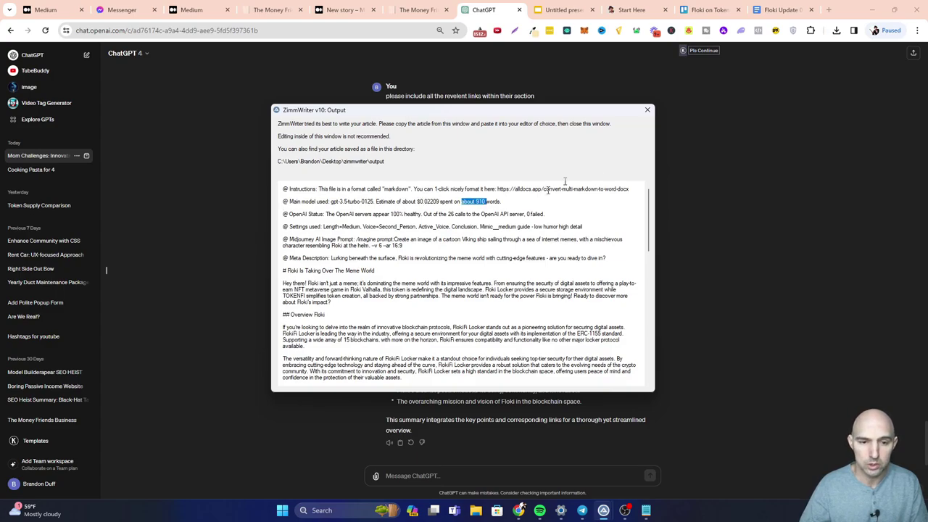
click(648, 111)
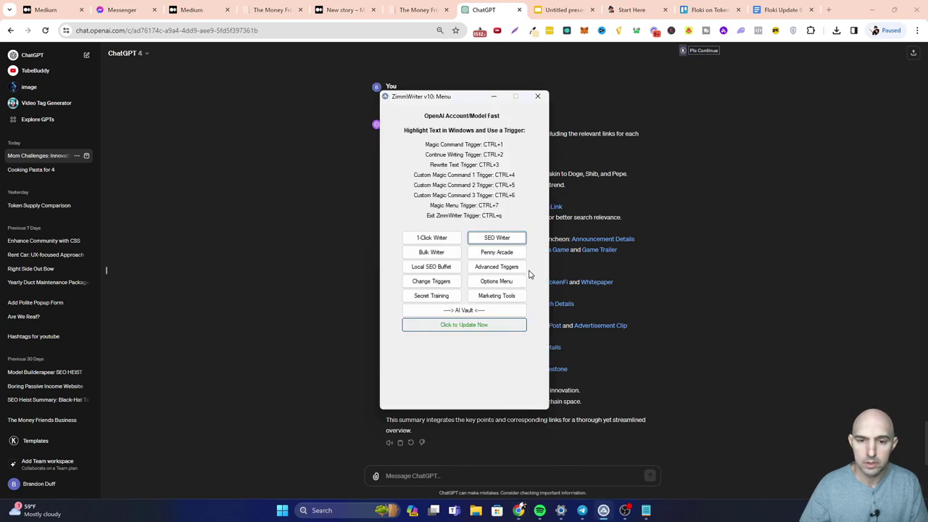
Bring up the ZimmWriter menu and open the SEO Writer
click(676, 270)
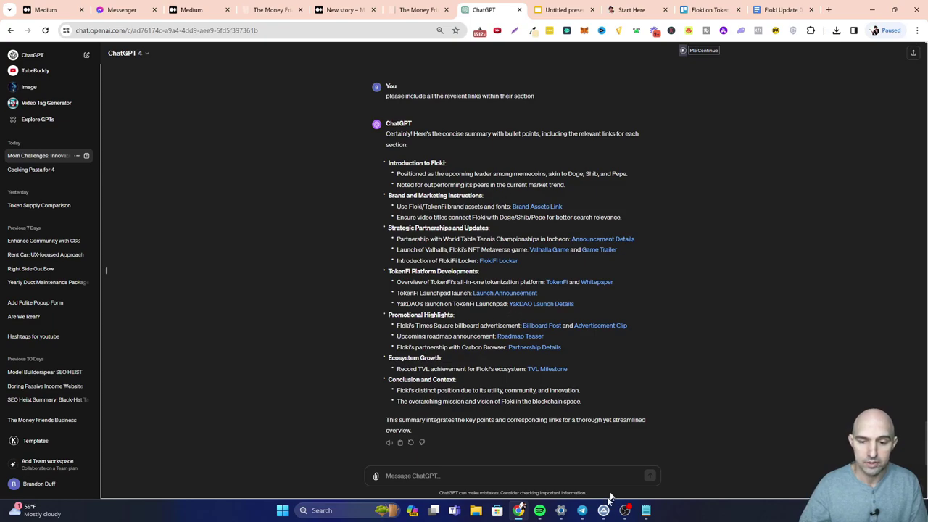
click(625, 511)
click(627, 515)
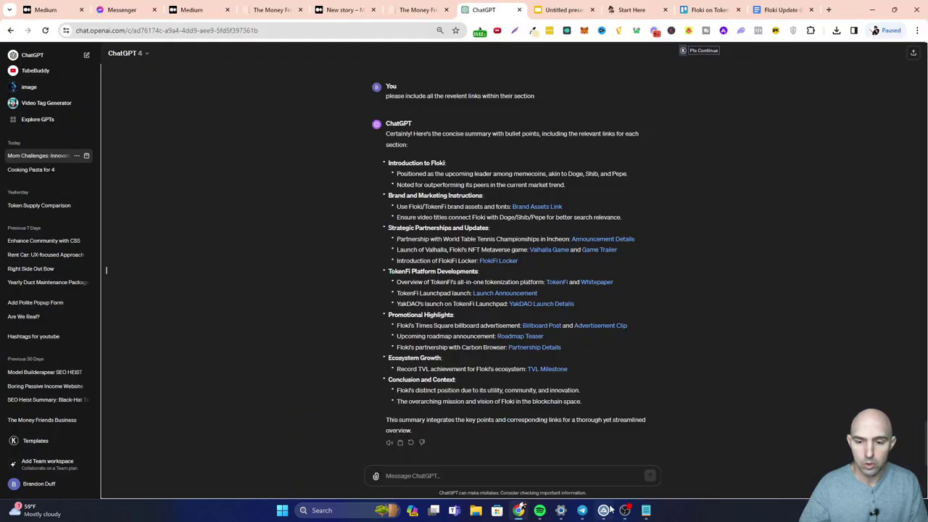
click(603, 510)
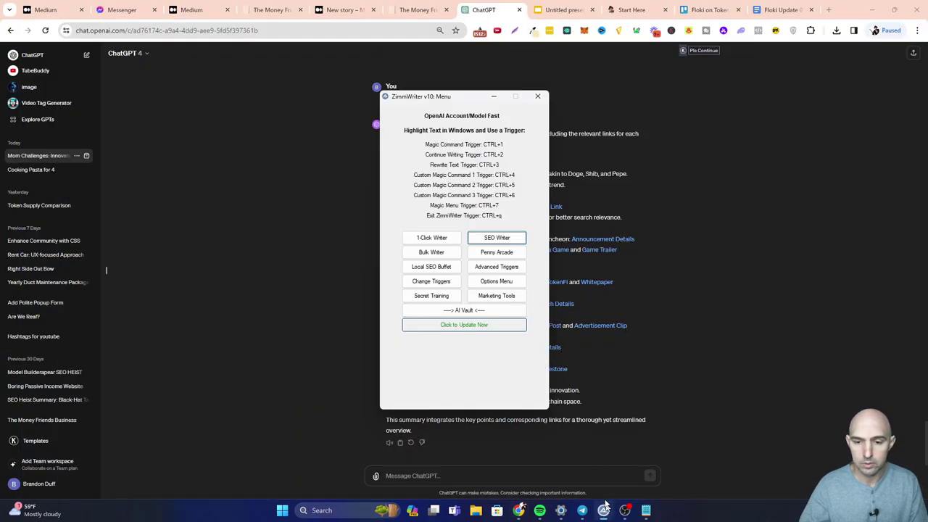
click(497, 240)
Look through the existing Global Background text and delete all of it
scroll(462, 172, down, 3)
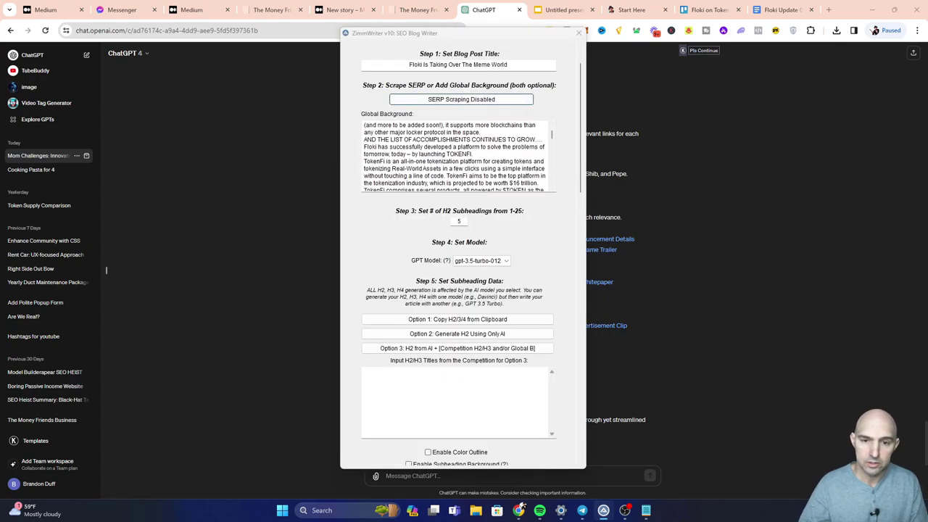
scroll(457, 155, down, 10)
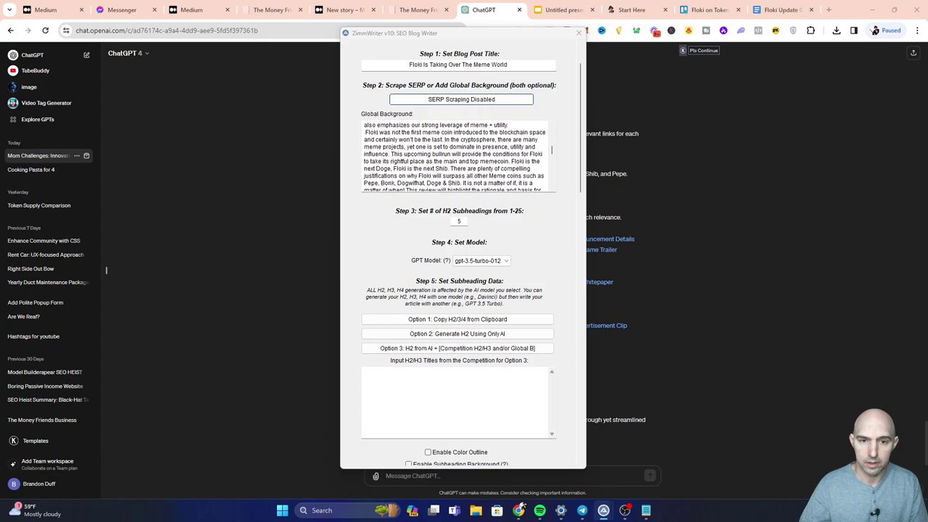
scroll(555, 151, down, 3)
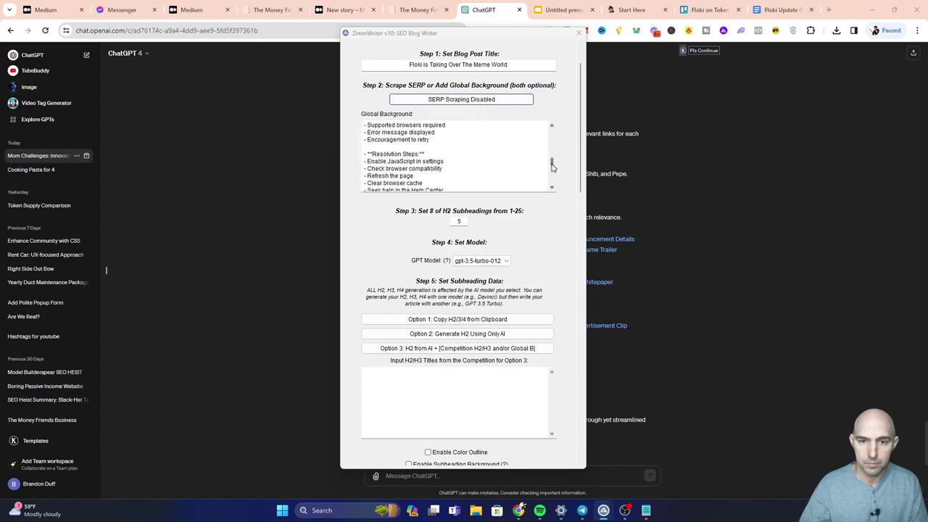
drag(555, 162, 550, 193)
scroll(507, 159, up, 10)
click(456, 156)
key(ctrl+a)
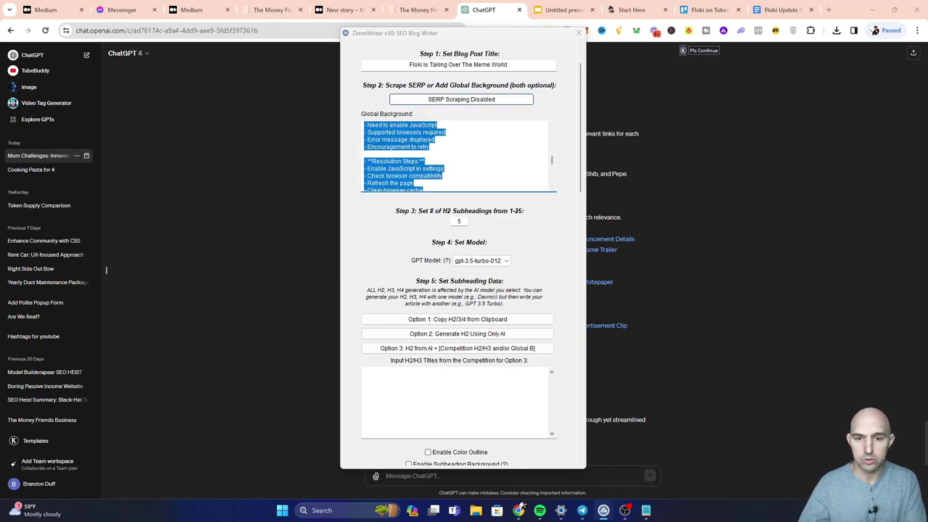
key(Delete)
Copy ChatGPT's bulleted summary, from Introduction to Floki through Conclusion and Context, into ZimmWriter's empty Global Background
click(642, 195)
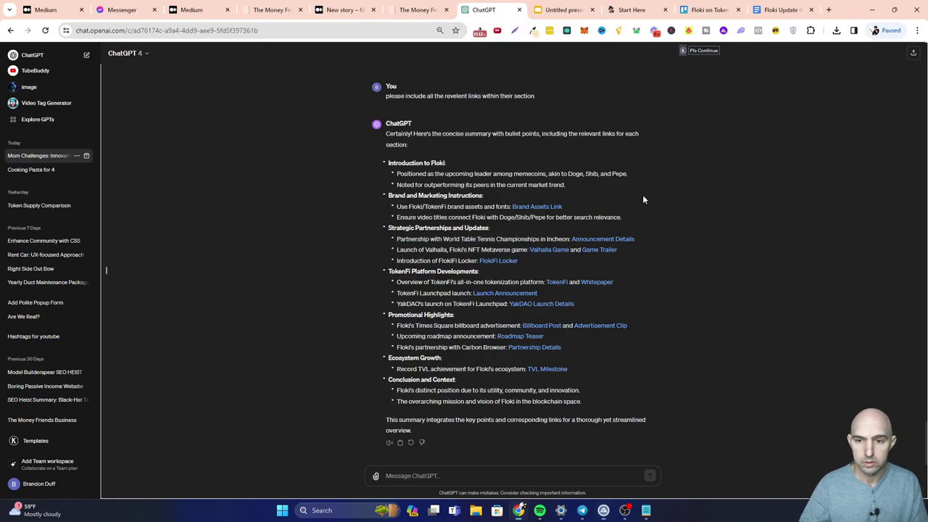
drag(388, 164, 592, 403)
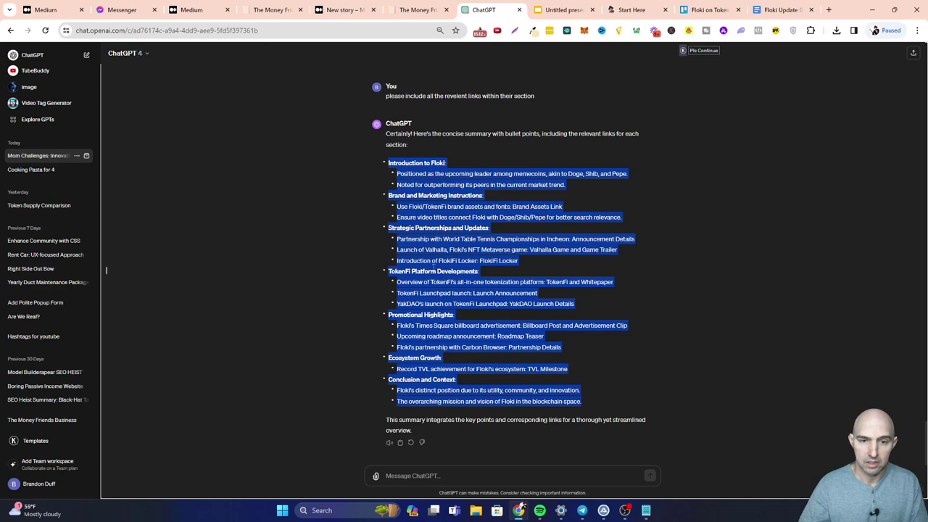
key(ctrl+7)
click(456, 265)
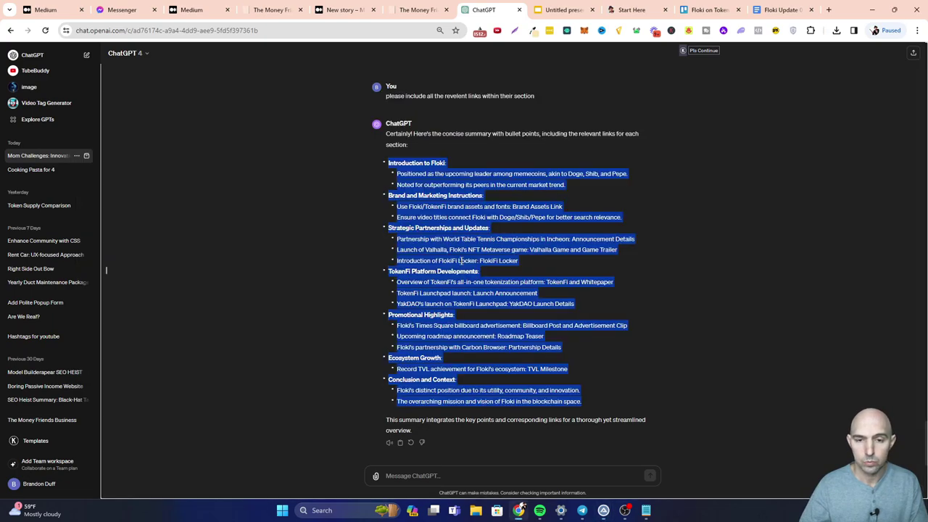
click(603, 510)
click(617, 448)
key(ctrl+v)
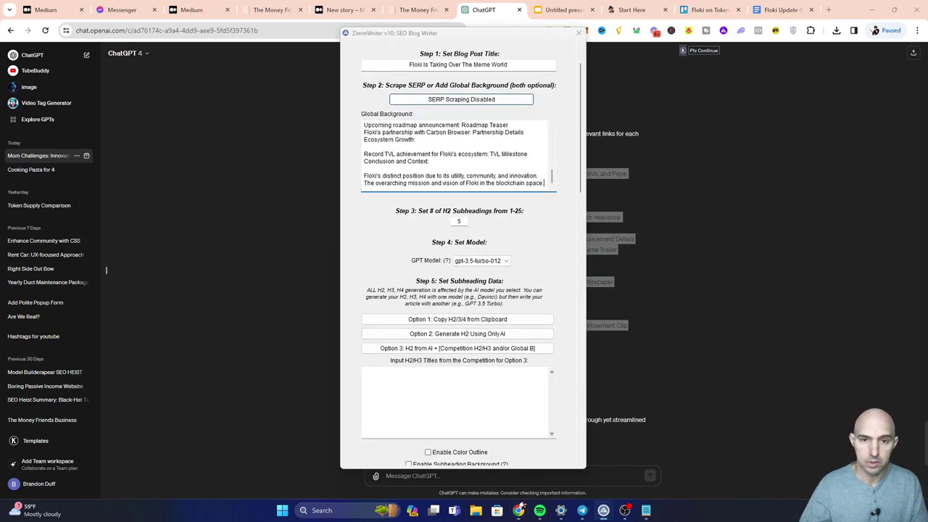
Replace the H2 1 subheading in ZimmWriter with the "Introduction to Floki:" heading copied from the ChatGPT summary
click(666, 248)
click(428, 199)
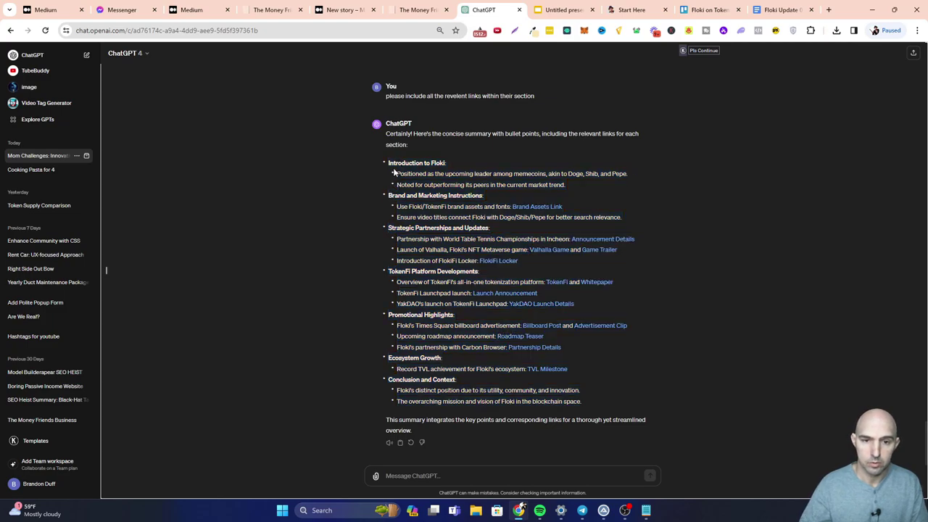
drag(389, 162, 445, 163)
right_click(447, 166)
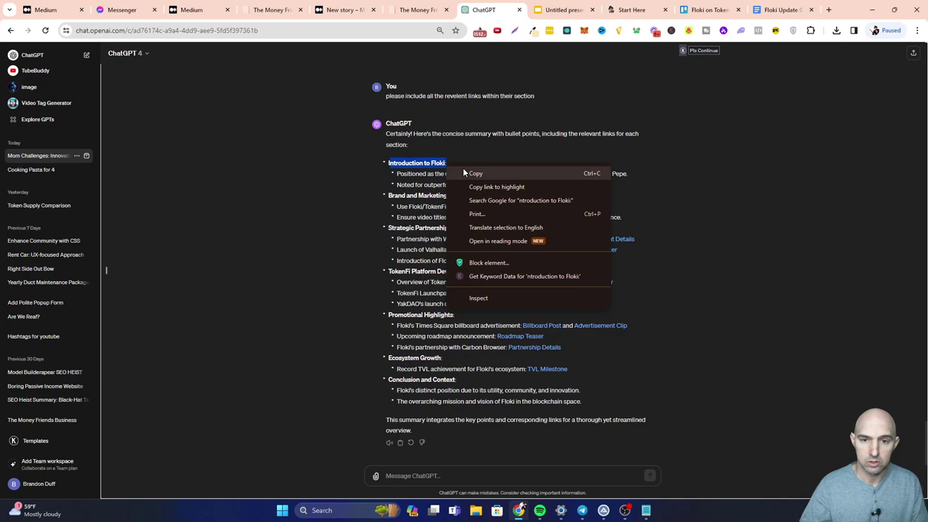
click(464, 172)
click(603, 511)
click(611, 462)
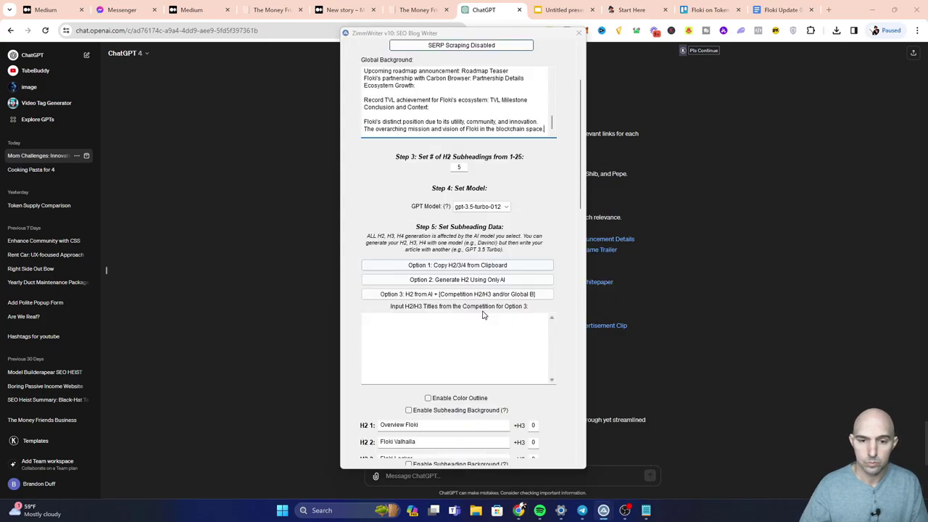
triple_click(416, 370)
click(419, 370)
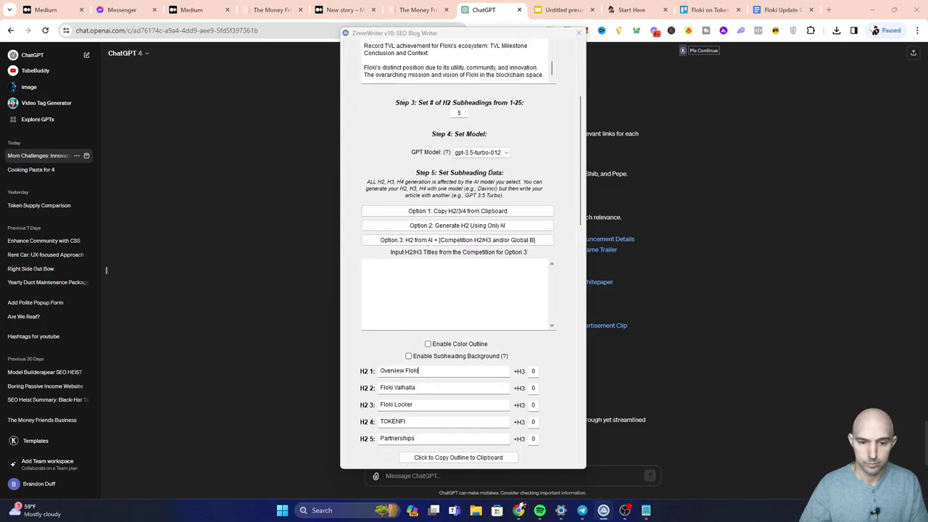
key(alt+Tab)
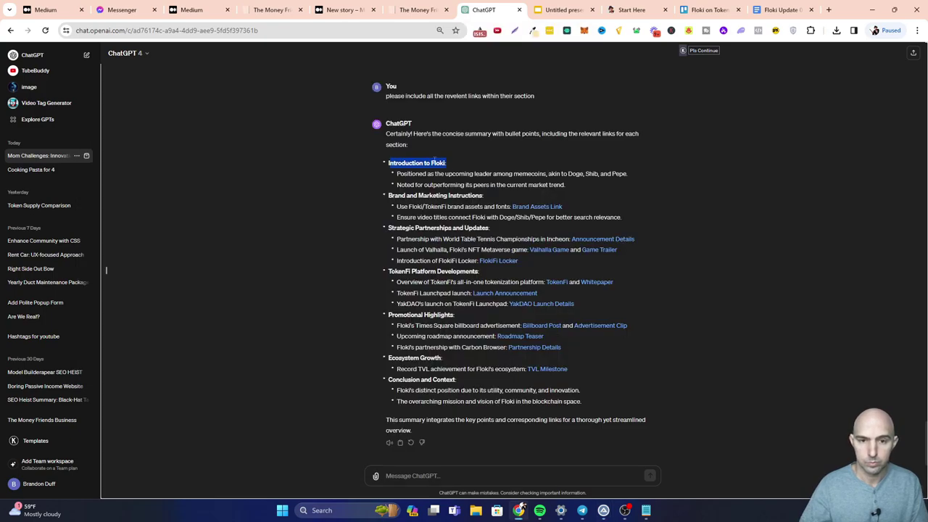
right_click(435, 166)
click(460, 171)
key(alt+Tab)
triple_click(452, 376)
key(ctrl+v)
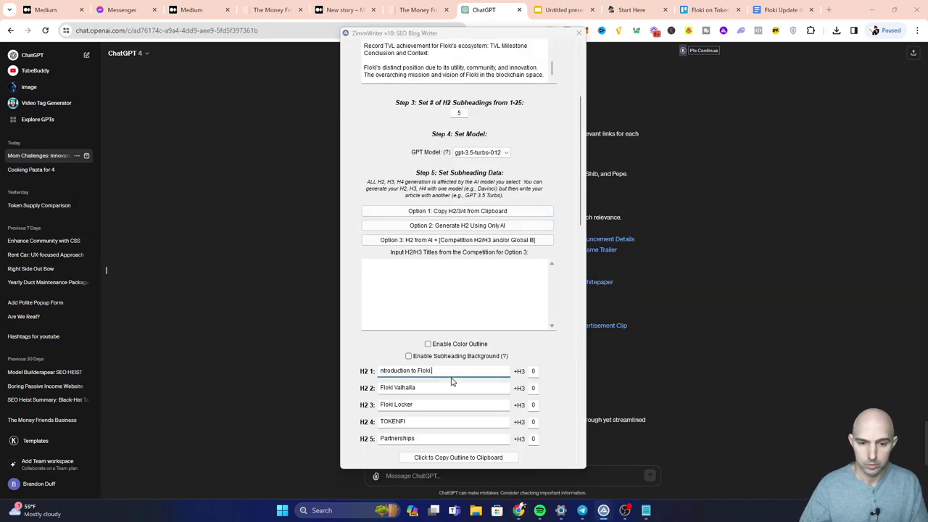
Replace the H2 2 subheading with "Brand and Marketing Instructions:" copied from the ChatGPT summary
key(alt+Tab)
drag(484, 195, 388, 201)
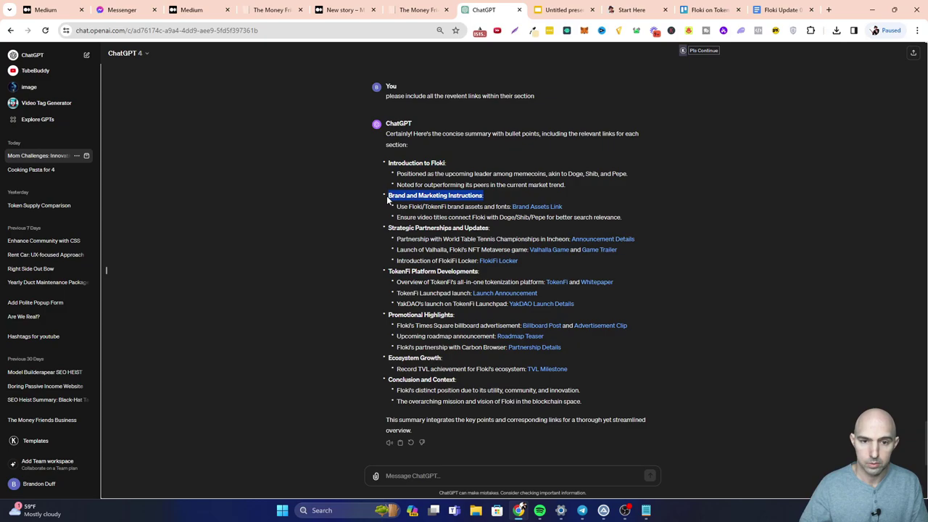
key(ctrl+c)
key(alt+Tab)
triple_click(435, 384)
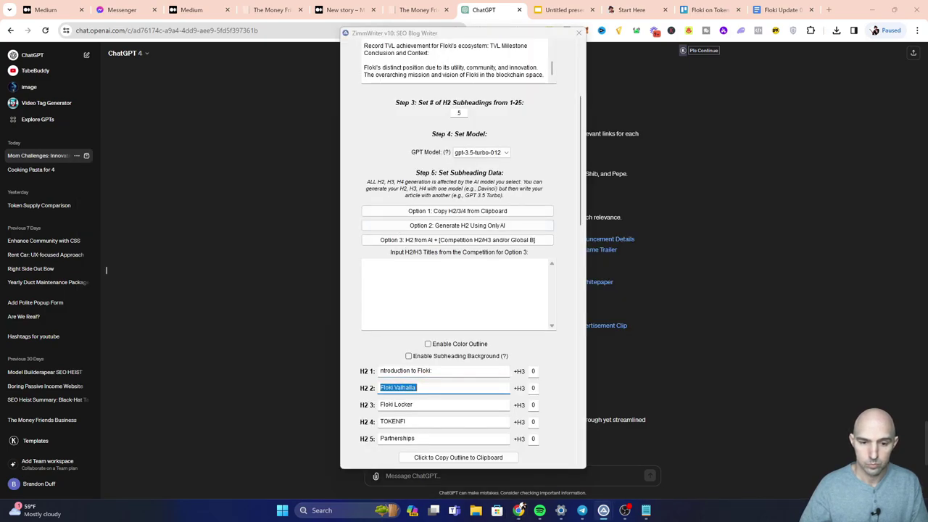
key(ctrl+v)
Replace the H2 3 subheading with "Strategic Partnerships and Updates:" copied from the ChatGPT summary
key(alt+Tab)
drag(490, 228, 389, 227)
key(ctrl+c)
key(alt+Tab)
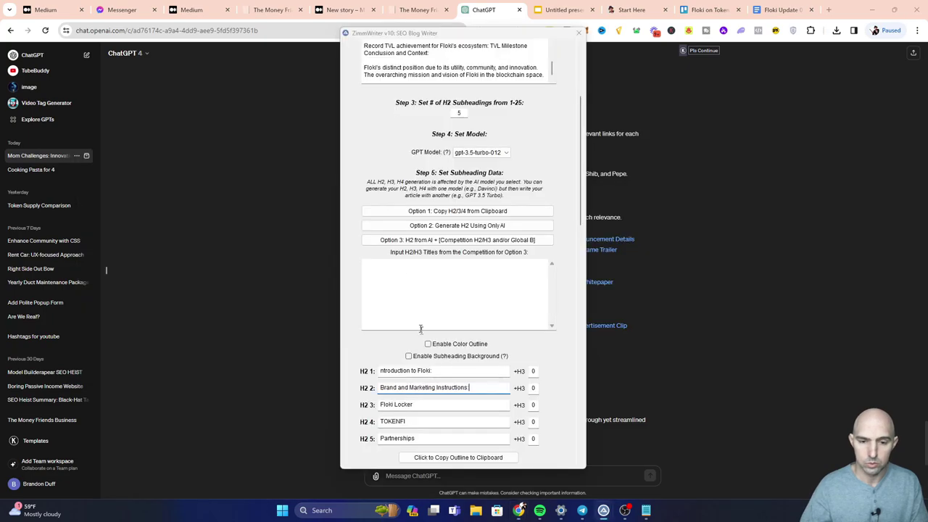
triple_click(469, 403)
key(ctrl+v)
Copy "TokenFi Platform Developments:" from the ChatGPT summary into the H2 4 subheading
key(alt+Tab)
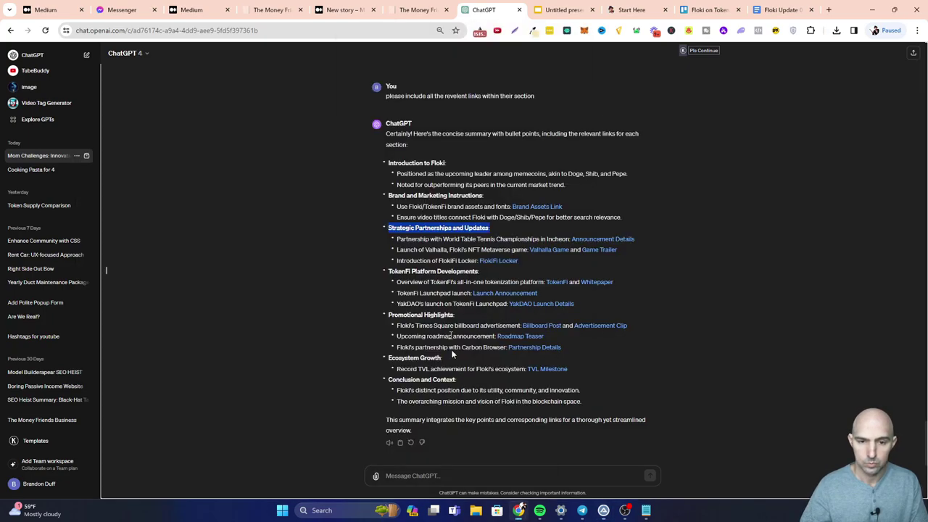
drag(482, 274, 389, 274)
key(ctrl+c)
key(alt+Tab)
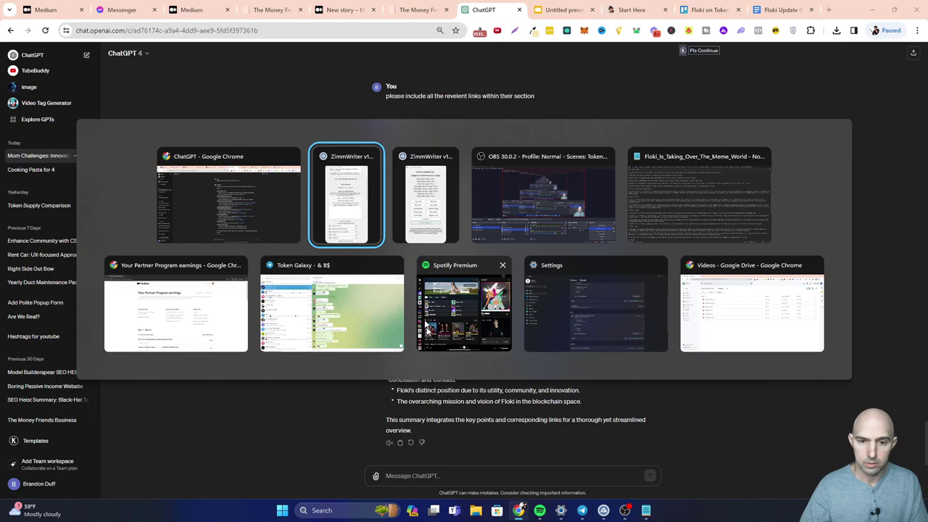
click(449, 421)
key(ctrl+v)
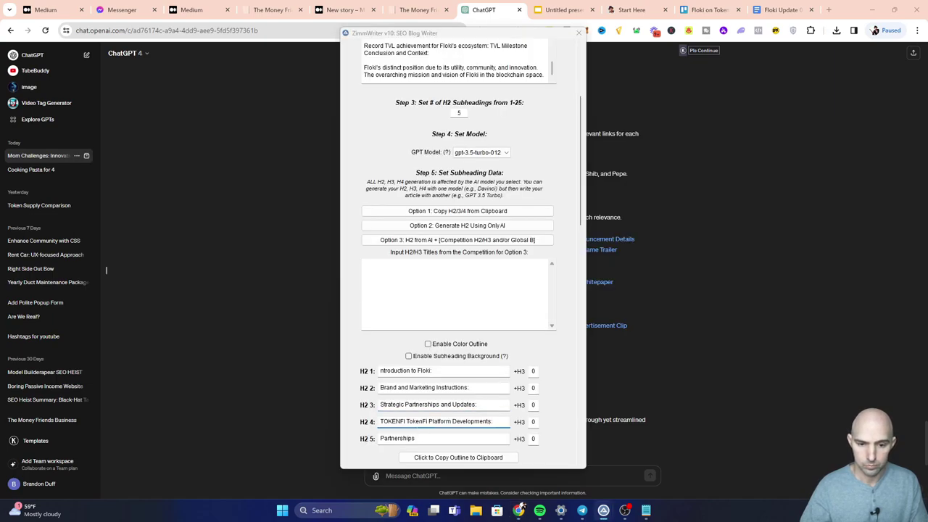
Replace the H2 5 subheading with "Promotional Highlights:" copied from the ChatGPT summary
key(alt+Tab)
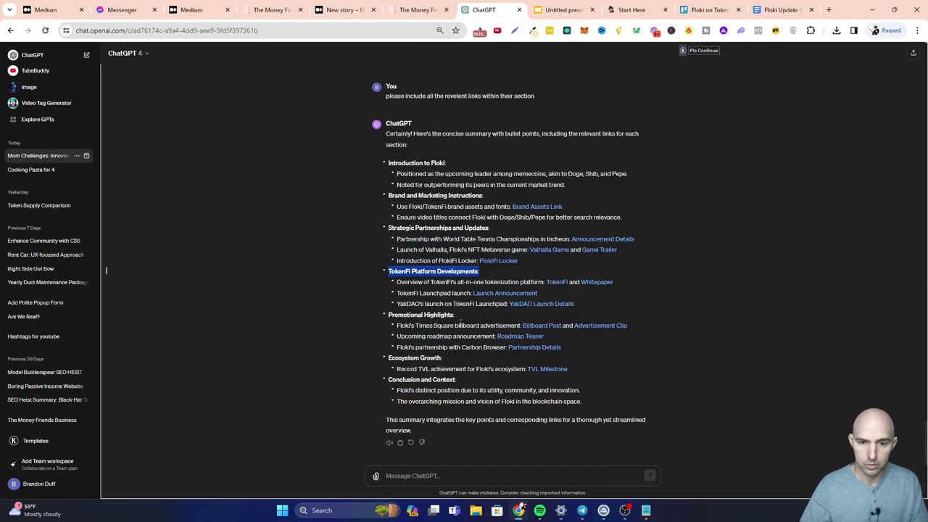
drag(460, 321, 398, 314)
click(397, 314)
drag(468, 319, 390, 317)
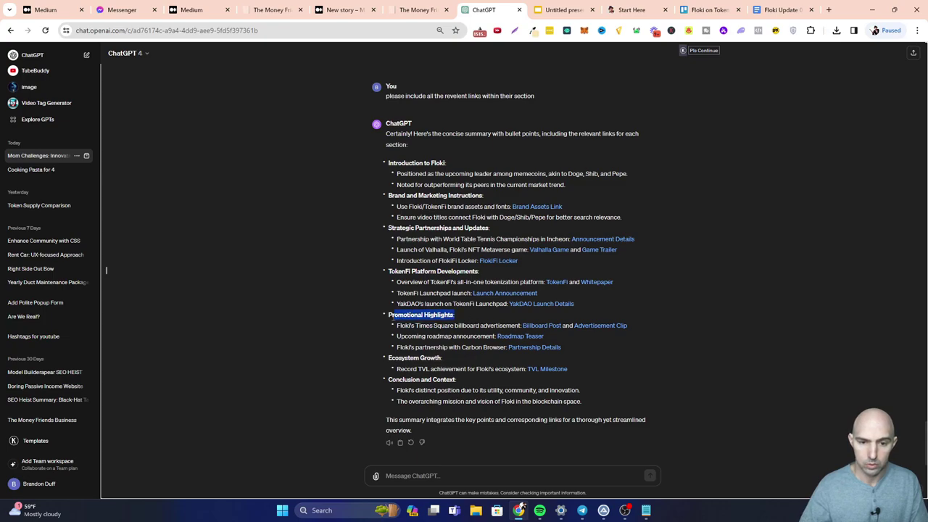
key(alt+Tab)
scroll(406, 323, down, 3)
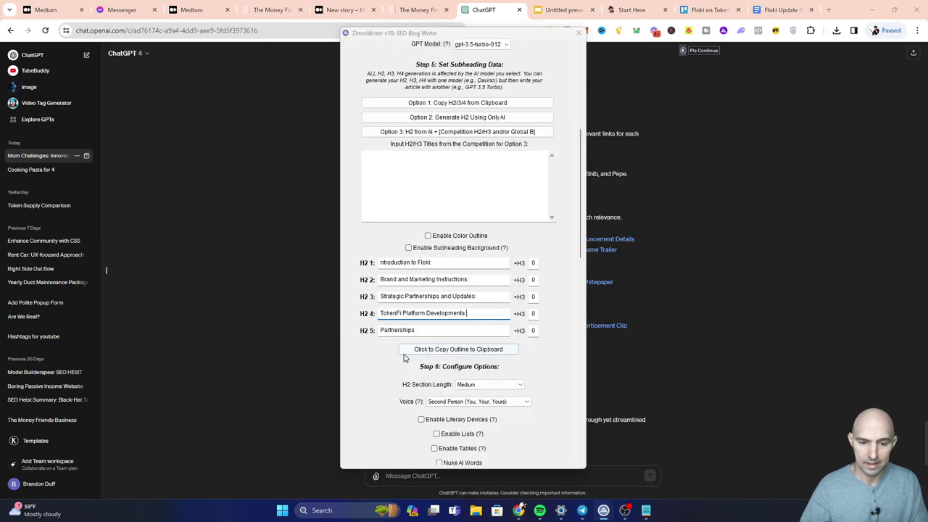
drag(424, 329, 380, 330)
key(ctrl+v)
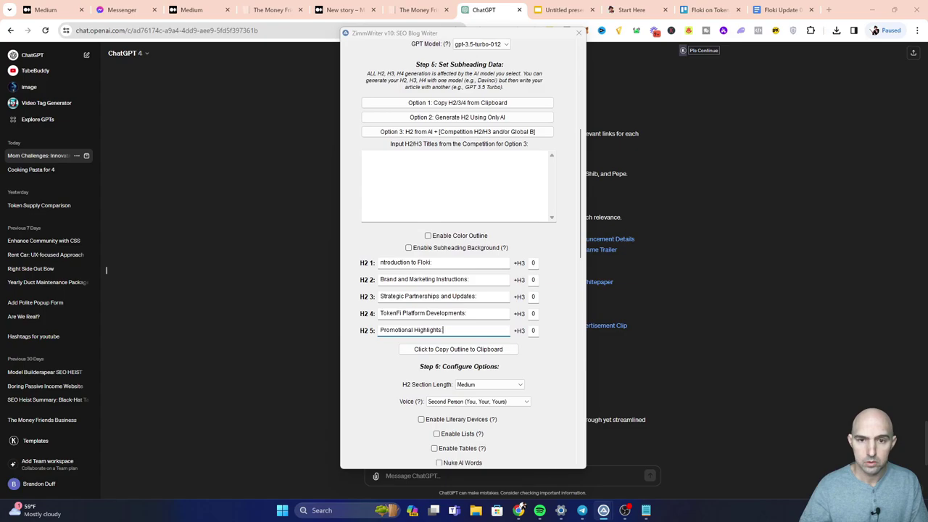
Set the number of H2 subheadings to 8
scroll(560, 214, up, 10)
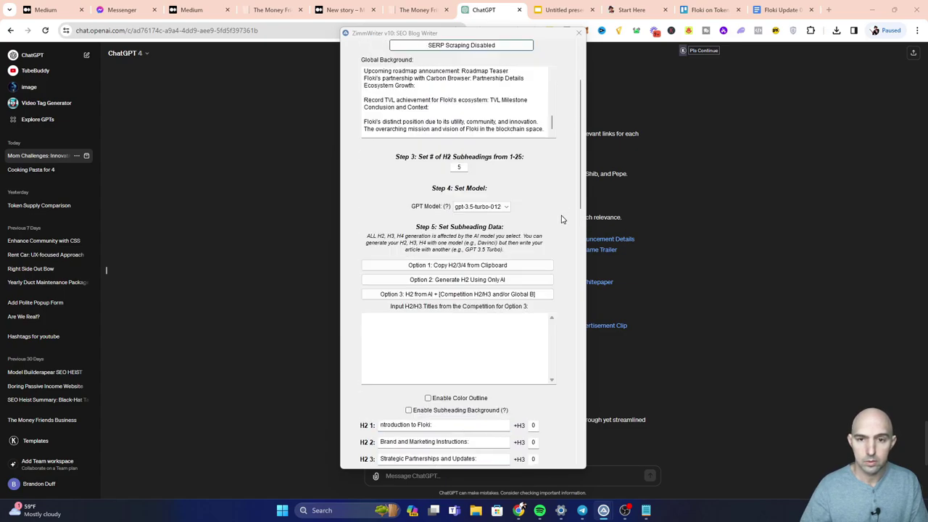
scroll(540, 208, up, 2)
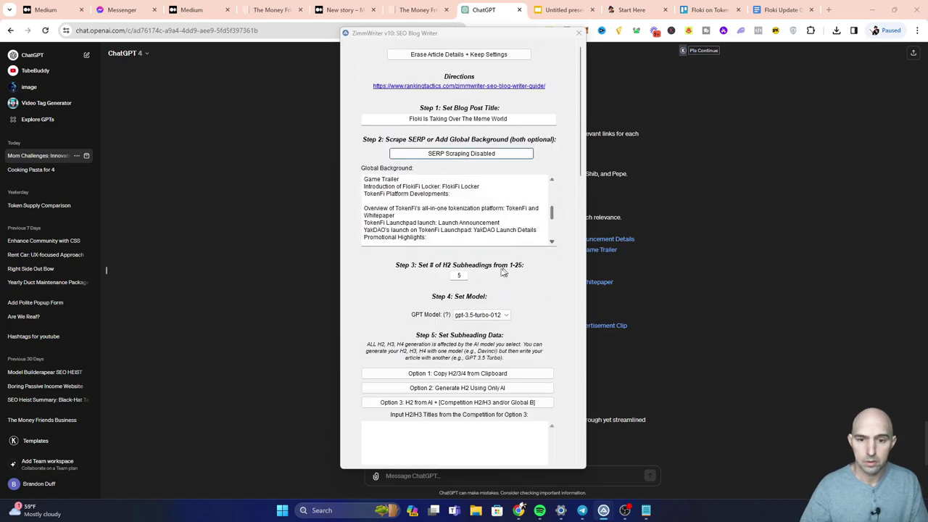
double_click(458, 276)
text(8)
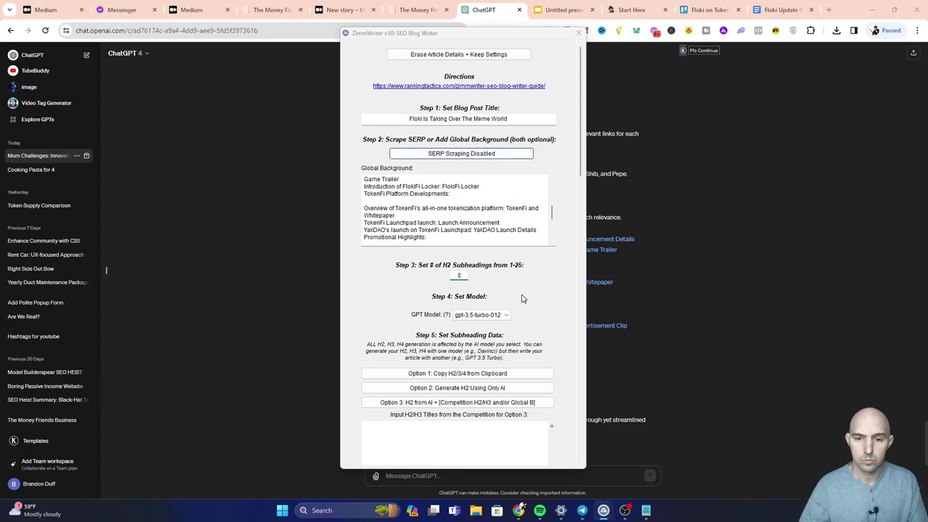
scroll(522, 295, down, 3)
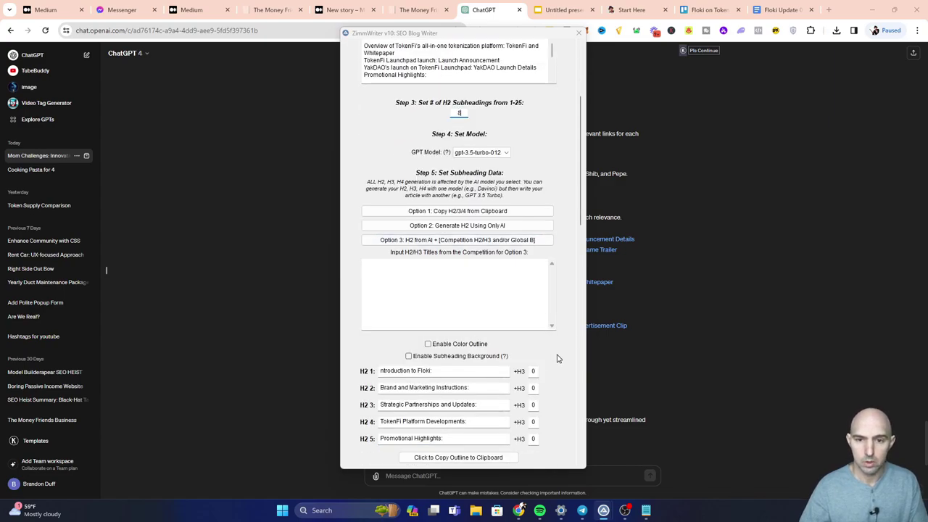
Copy "Ecosystem Growth:" from the ChatGPT summary into the H2 6 subheading
scroll(559, 243, down, 3)
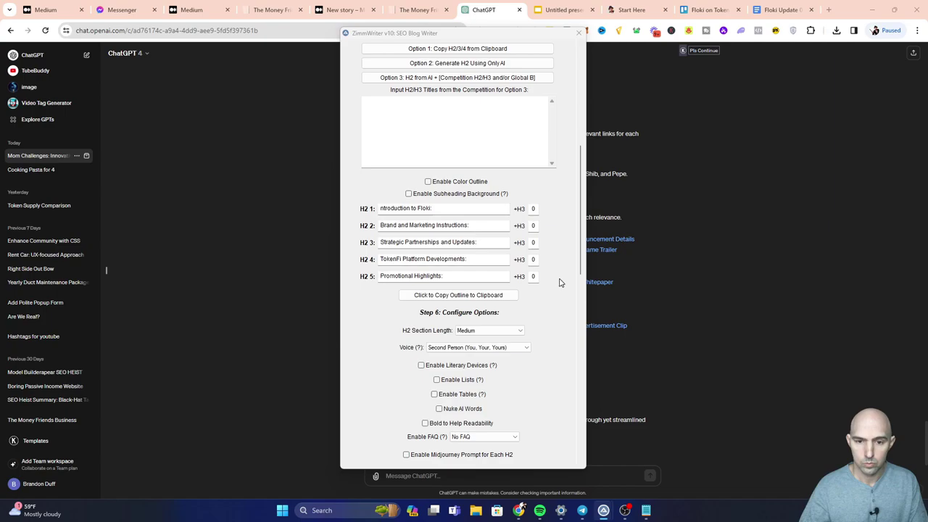
scroll(558, 282, up, 2)
scroll(555, 281, down, 2)
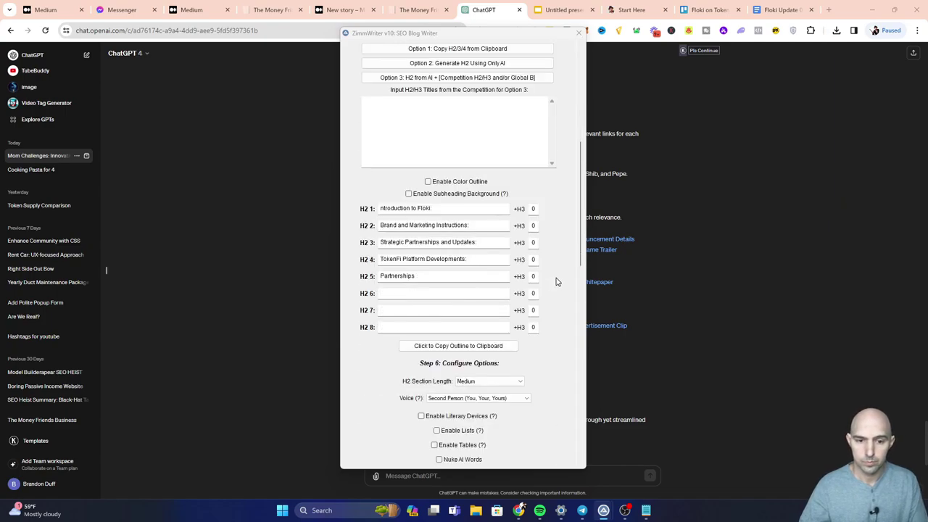
key(alt+Tab)
drag(455, 358, 389, 357)
click(388, 357)
double_click(391, 357)
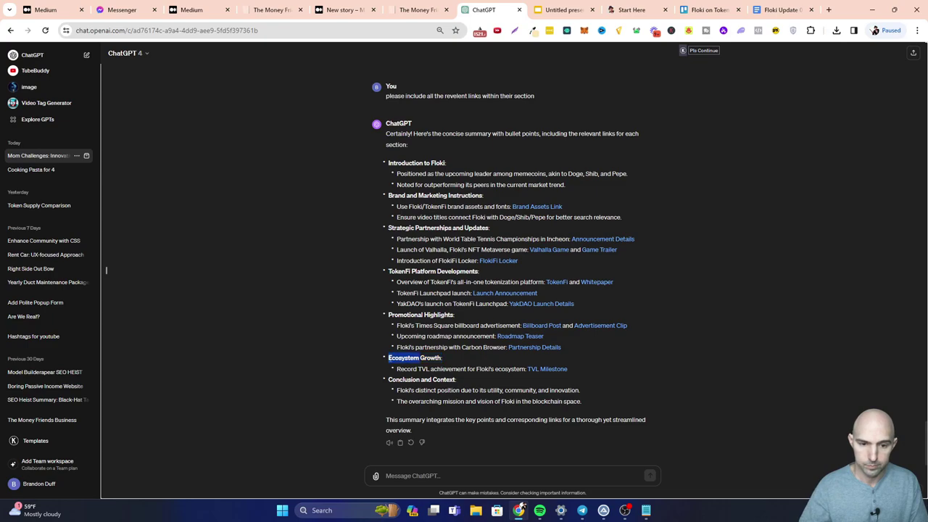
click(388, 358)
mouse_move(397, 357)
mouse_down()
mouse_move(447, 358)
mouse_move(391, 357)
mouse_up()
key(ctrl+shift+y)
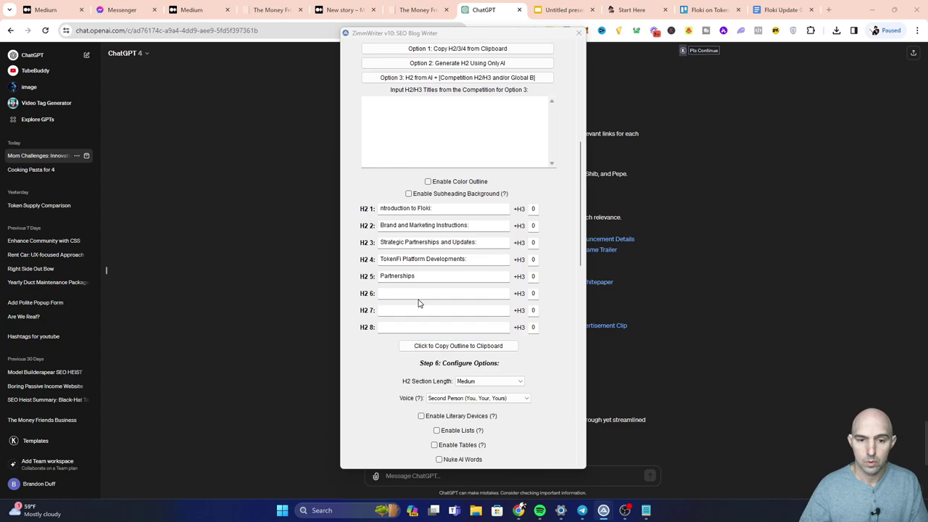
click(418, 293)
key(ctrl+v)
key(Escape)
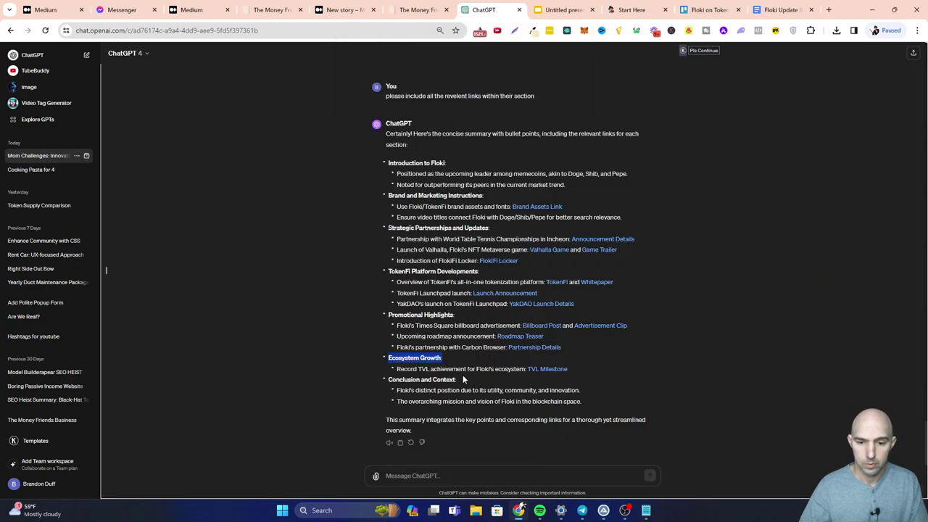
Set the number of H2 subheadings to 6 and enable Subheading Background
key(alt+Tab)
key(Escape)
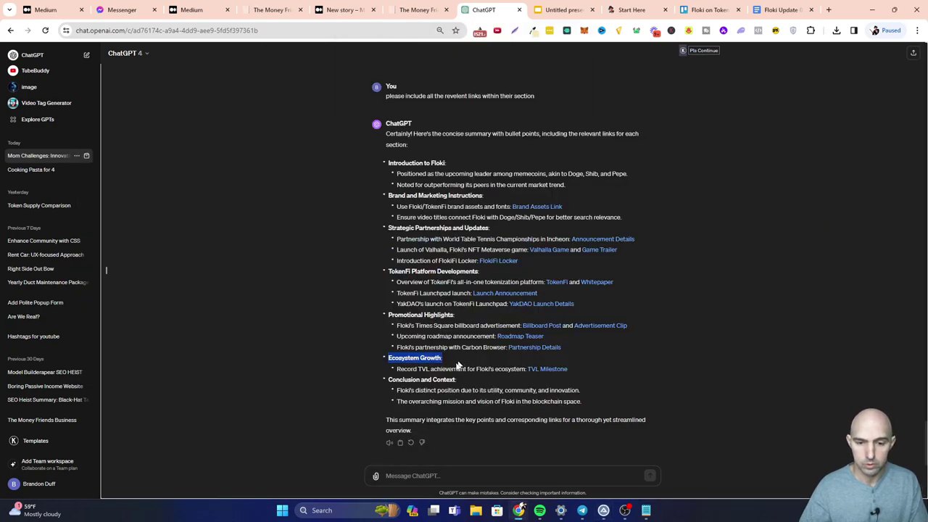
scroll(472, 273, up, 2)
key(ctrl+shift+y)
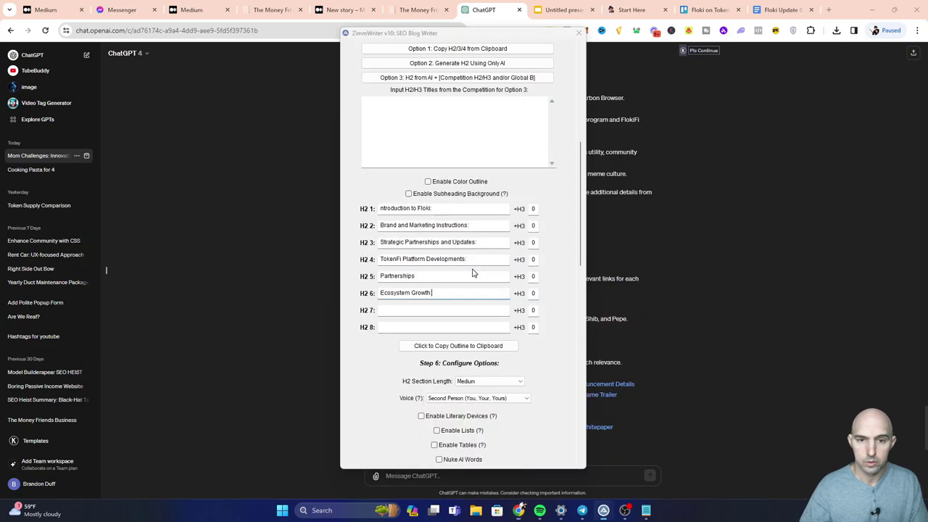
scroll(508, 181, up, 3)
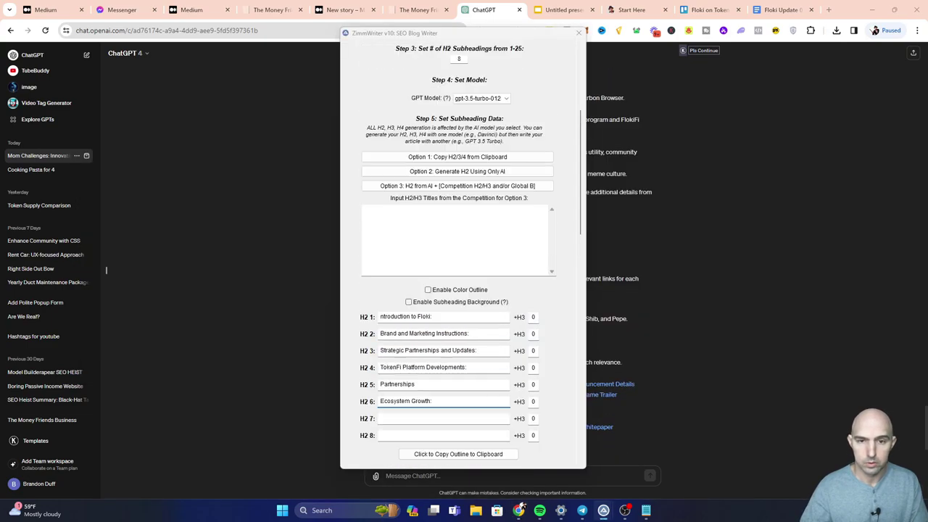
double_click(458, 59)
text(6)
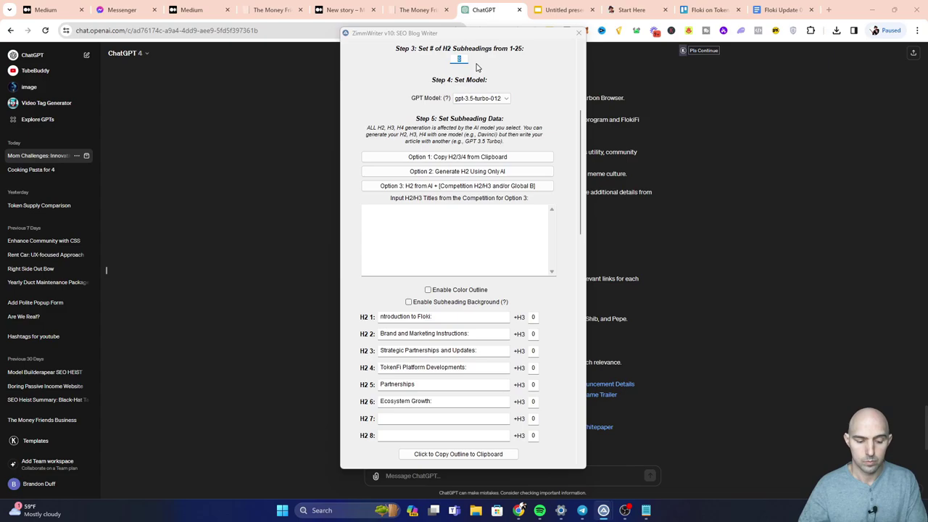
click(409, 302)
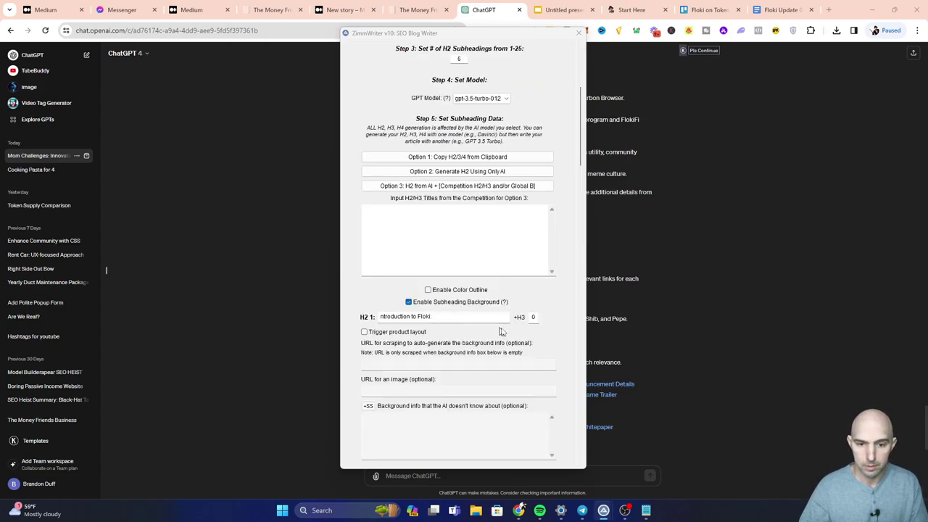
Copy the Brand Assets link from ChatGPT into the H2 2 scraping URL and correct H2 1 to "introduction to Floki:"
scroll(500, 328, down, 3)
scroll(470, 300, down, 2)
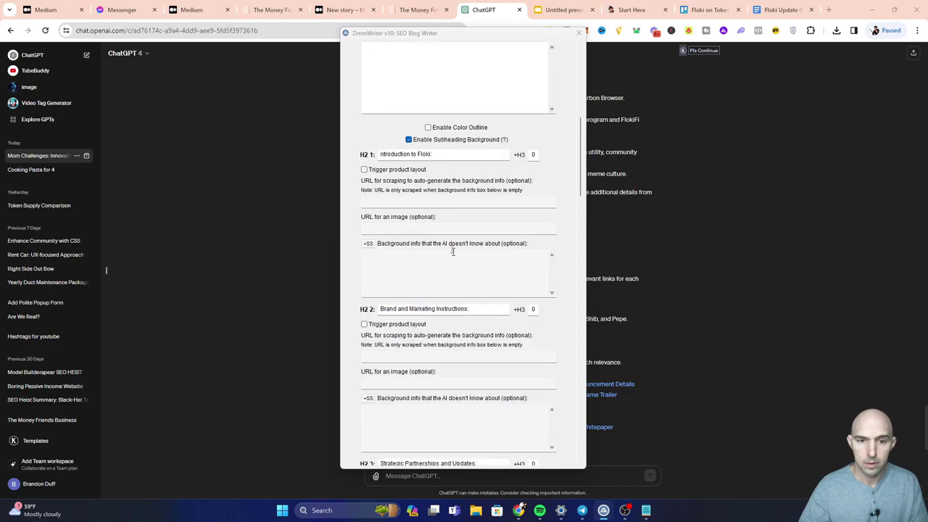
key(alt+Tab)
scroll(527, 339, down, 3)
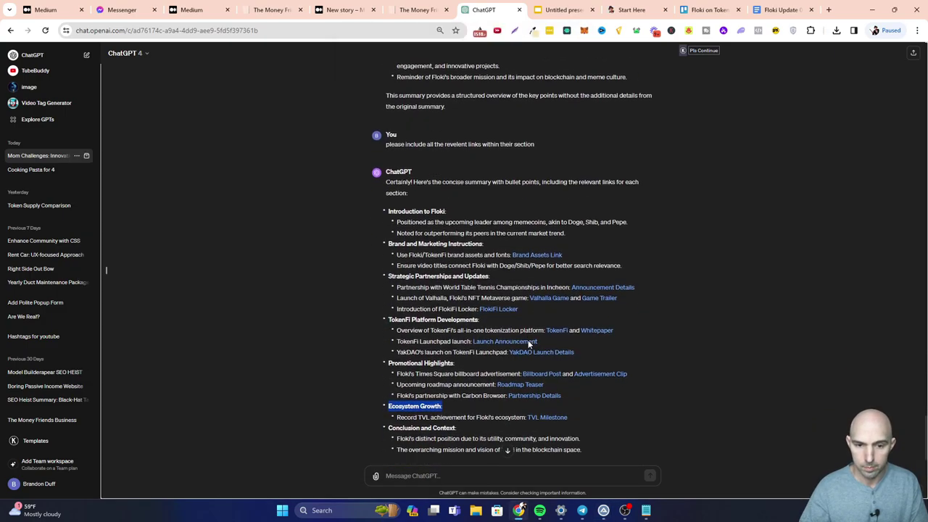
right_click(527, 255)
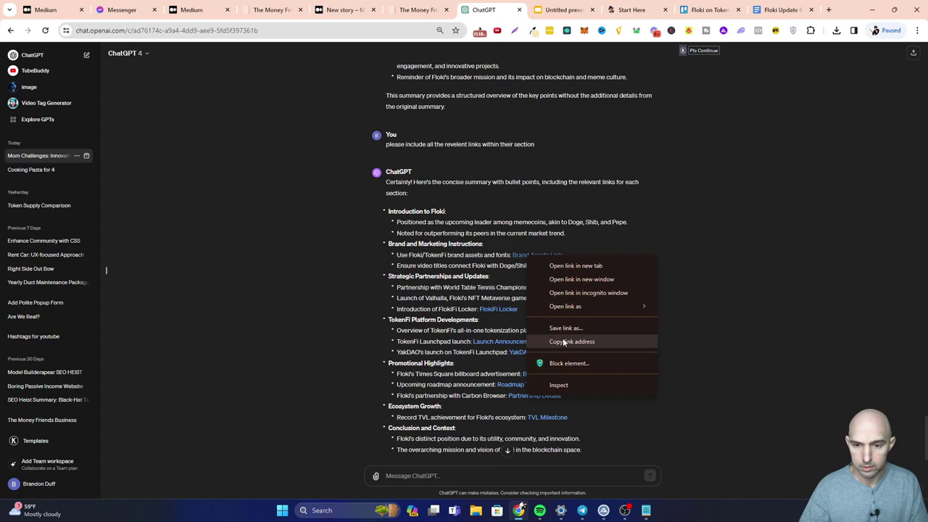
click(569, 340)
key(alt+Tab)
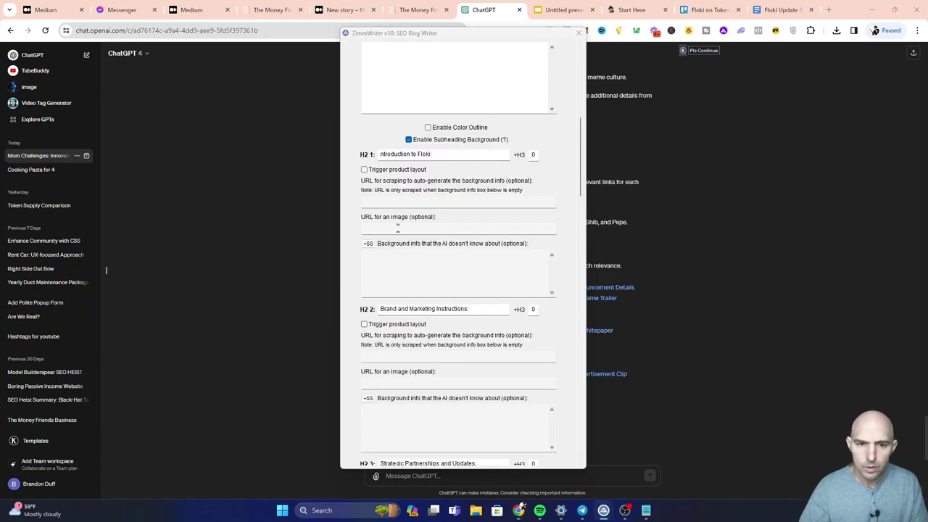
click(379, 154)
scroll(479, 318, down, 4)
click(439, 247)
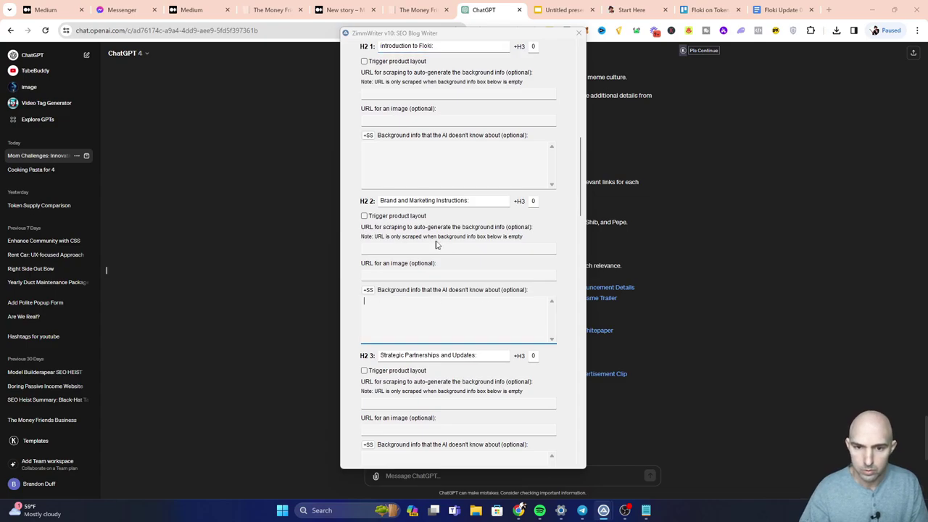
key(ctrl+v)
Add the partnership, Valhalla, TokenFi, Whitepaper and launch links from ChatGPT as background info for H2 3 and H2 4
key(alt+Tab)
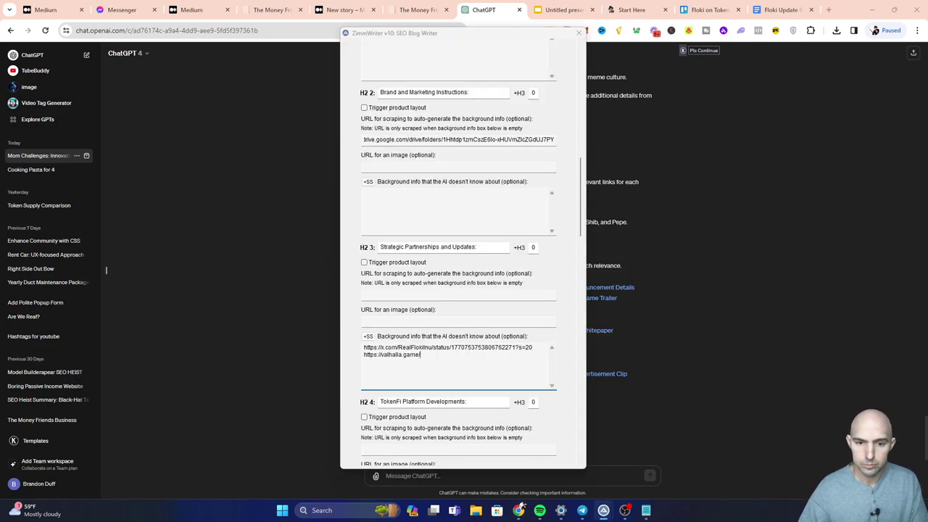
key(alt+Tab)
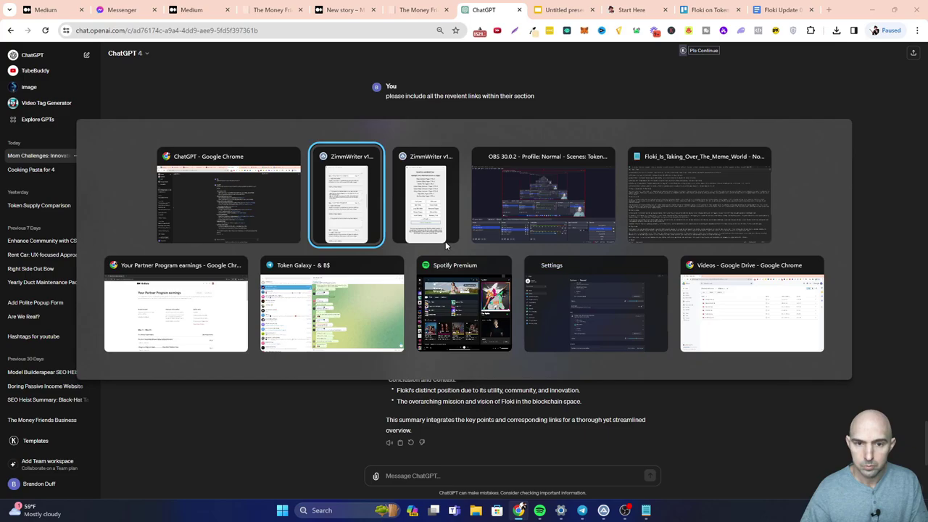
right_click(516, 294)
click(540, 380)
key(alt+Tab)
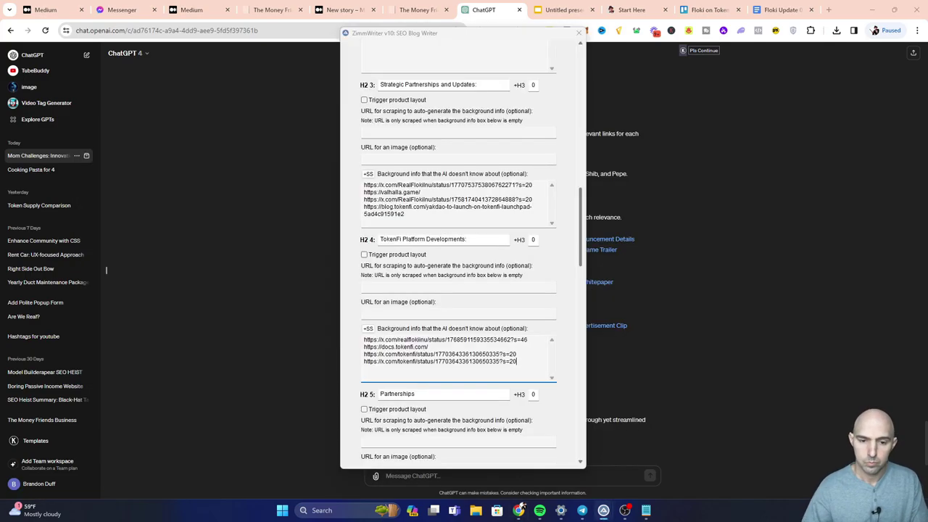
Paste the Promotional Highlights links from the ChatGPT summary into the background info of H2 5
key(alt+Tab)
right_click(544, 325)
click(572, 410)
key(alt+Tab)
key(ctrl+v)
Paste the TVL Milestone link from the ChatGPT summary into the background info of H2 6
key(alt+Tab)
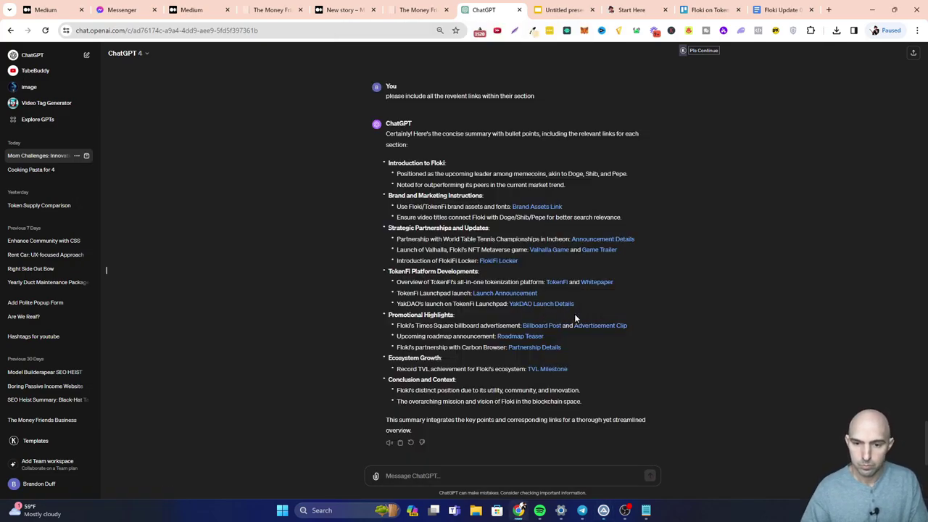
key(alt+Tab)
scroll(459, 290, down, 15)
key(ctrl+v)
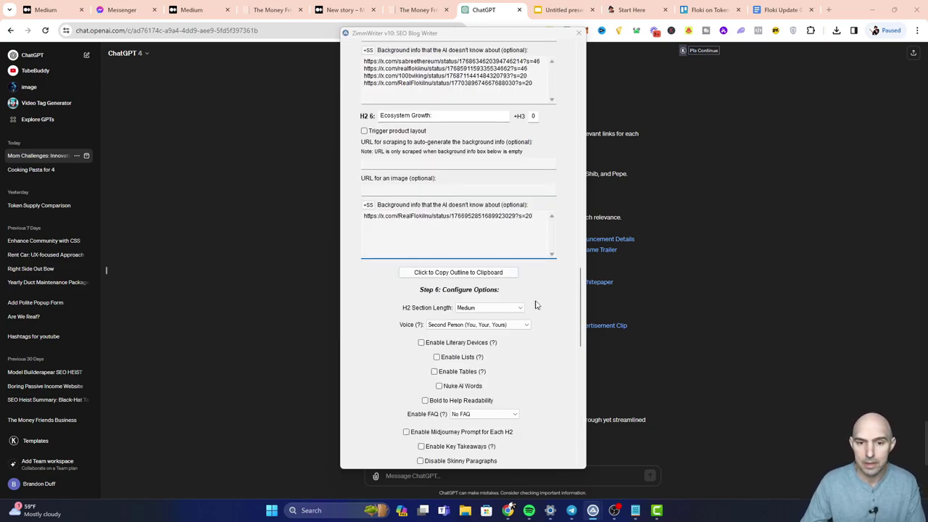
Enable the Nuke AI Words and Bold to Help Readability options for the article
scroll(536, 305, down, 3)
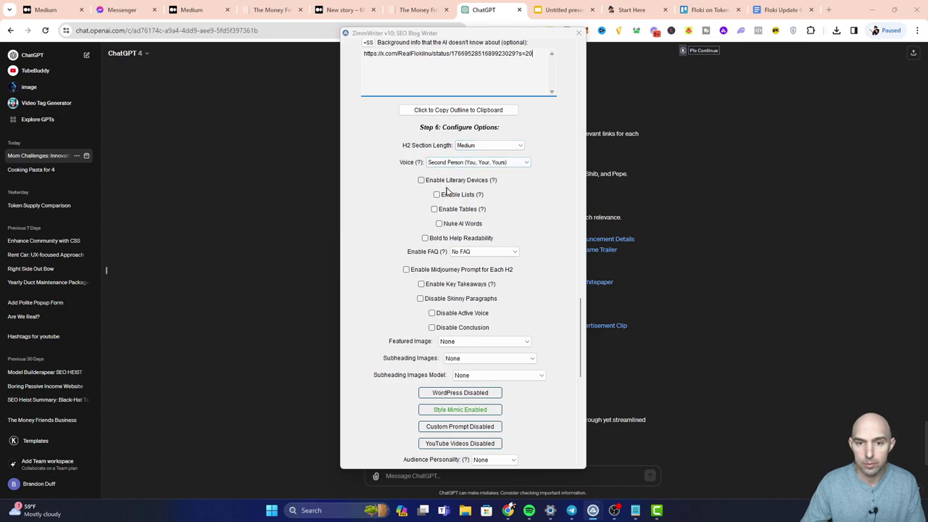
click(455, 226)
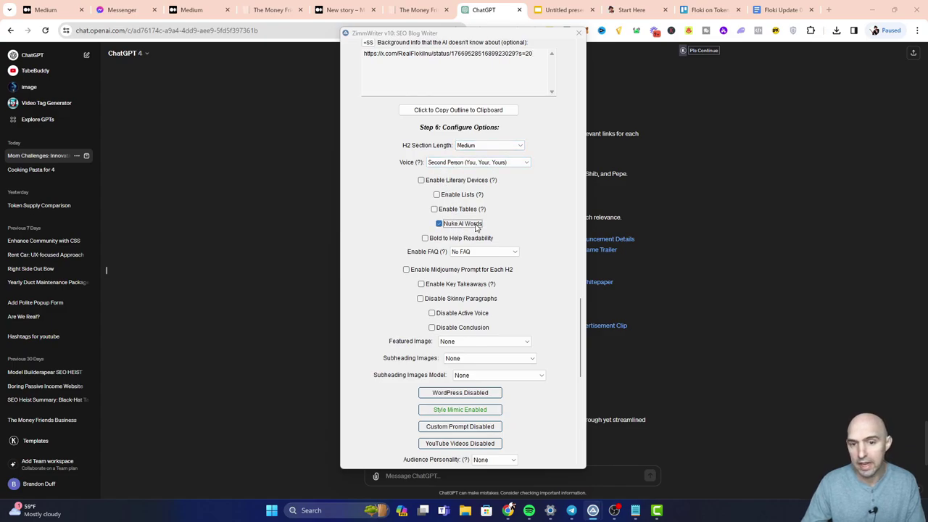
click(461, 240)
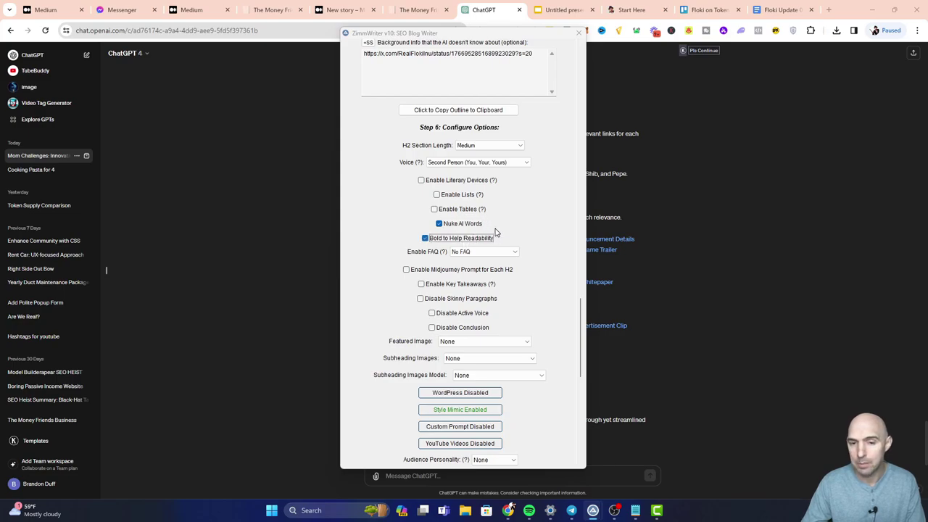
Examine the Style Mimic's source text, mimicked style and loaded mimic, and close its settings
scroll(541, 247, down, 2)
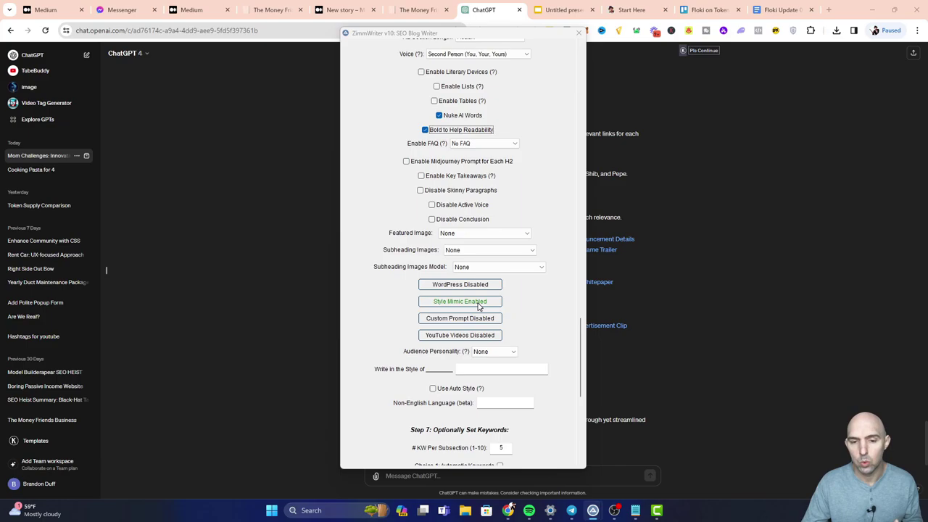
click(478, 304)
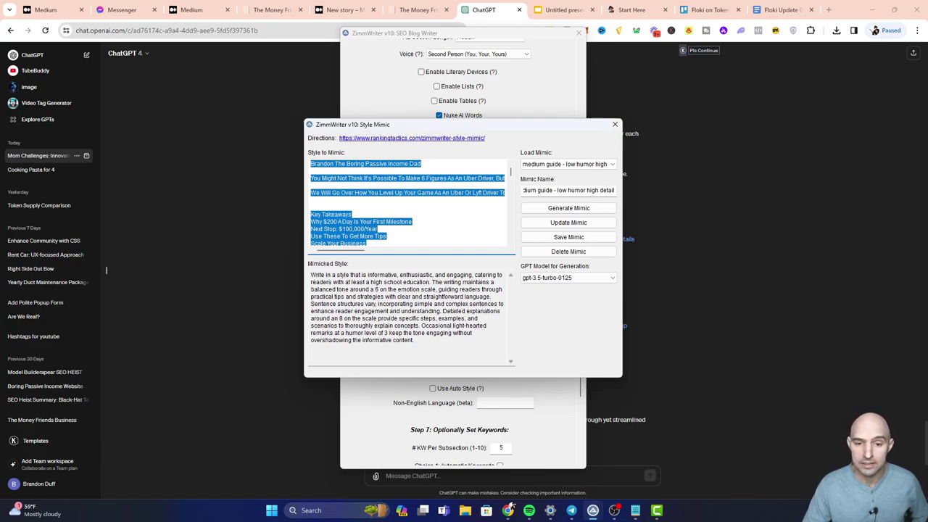
click(613, 127)
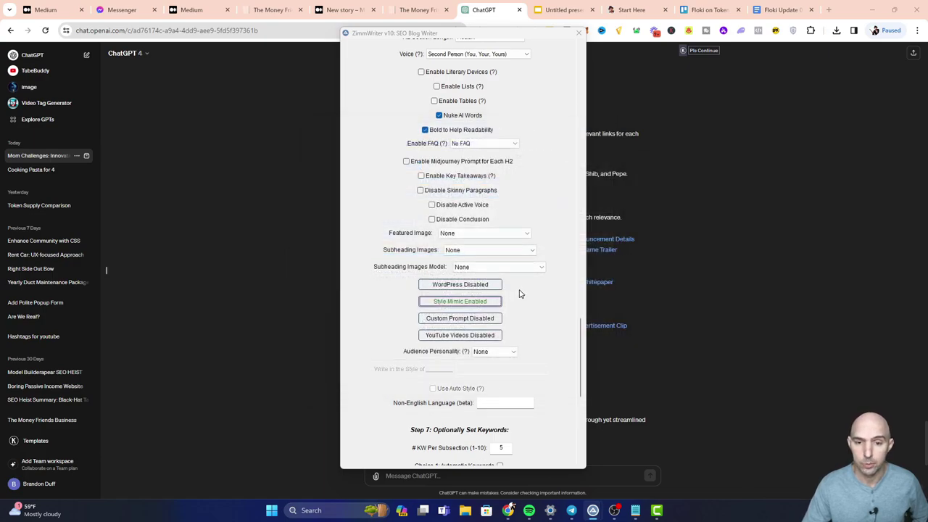
Try to start the SEO Writer with URL scraping, and dismiss the error dialog
scroll(519, 293, down, 2)
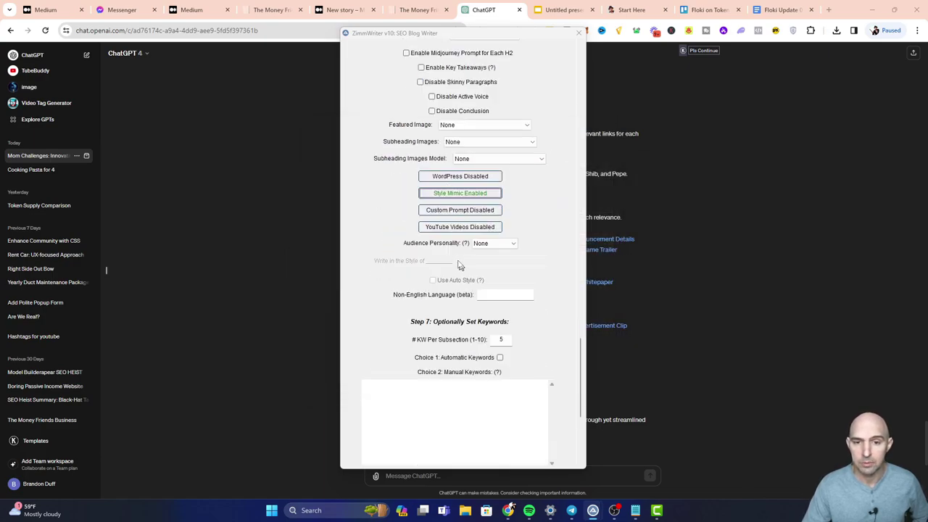
scroll(471, 297, down, 2)
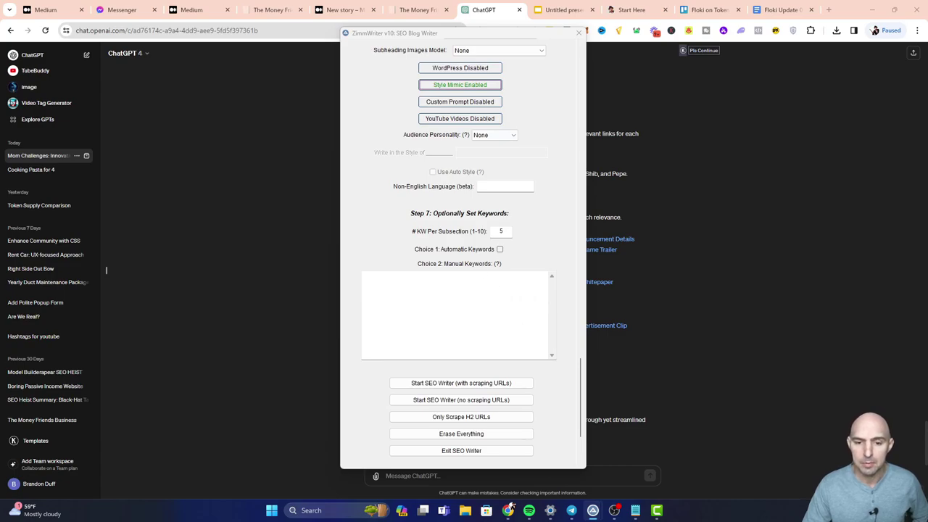
click(474, 384)
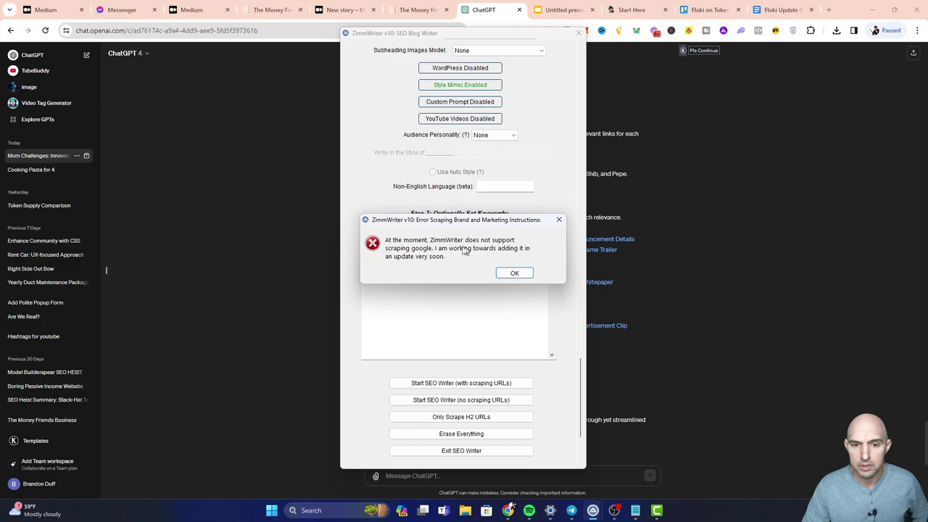
click(521, 272)
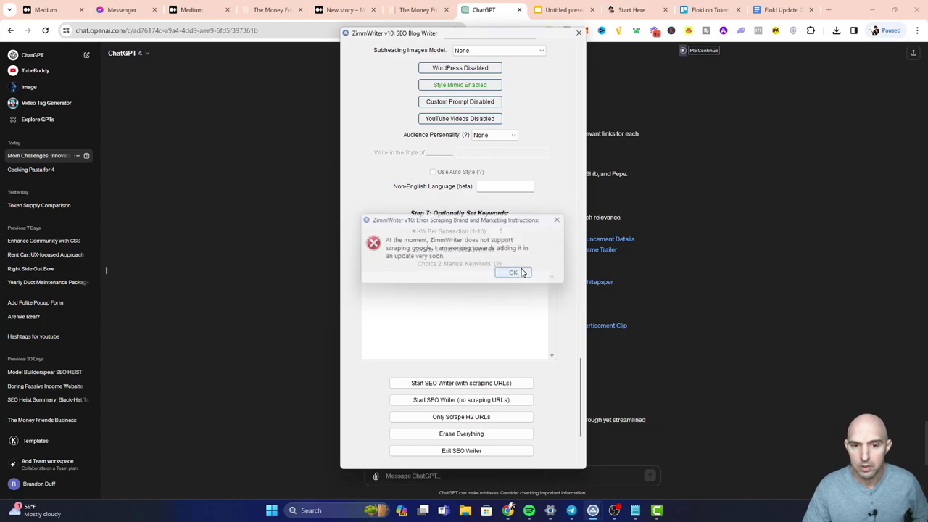
Examine the article setup, from the H2 subheadings' background info and scraping URLs up to the global background
scroll(563, 311, up, 15)
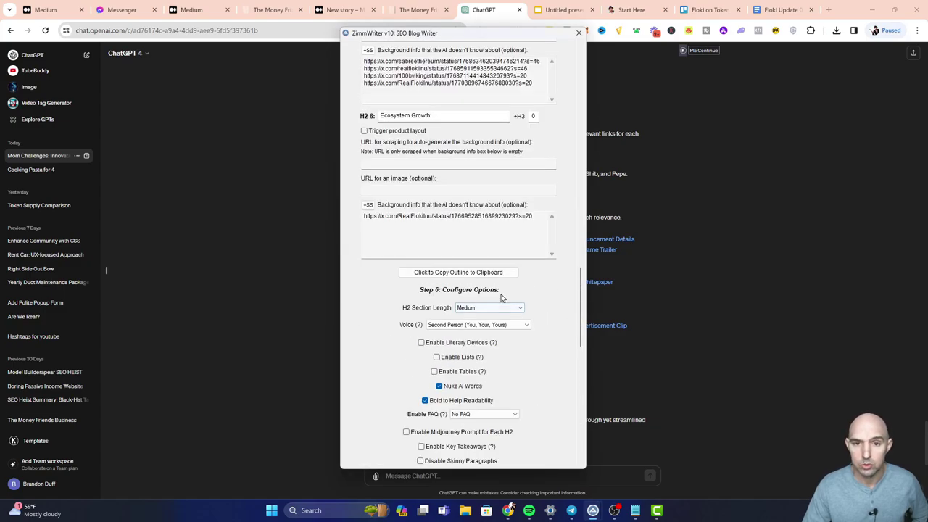
scroll(501, 297, up, 2)
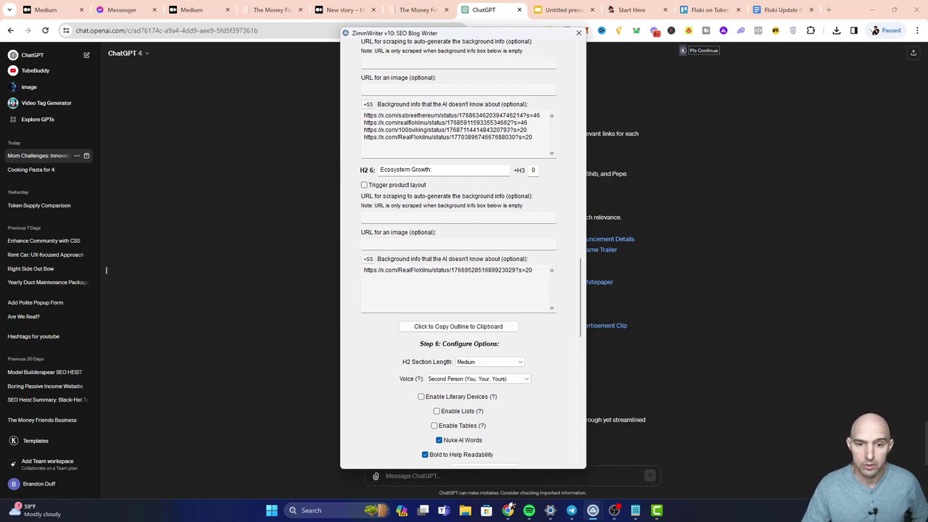
scroll(483, 268, up, 3)
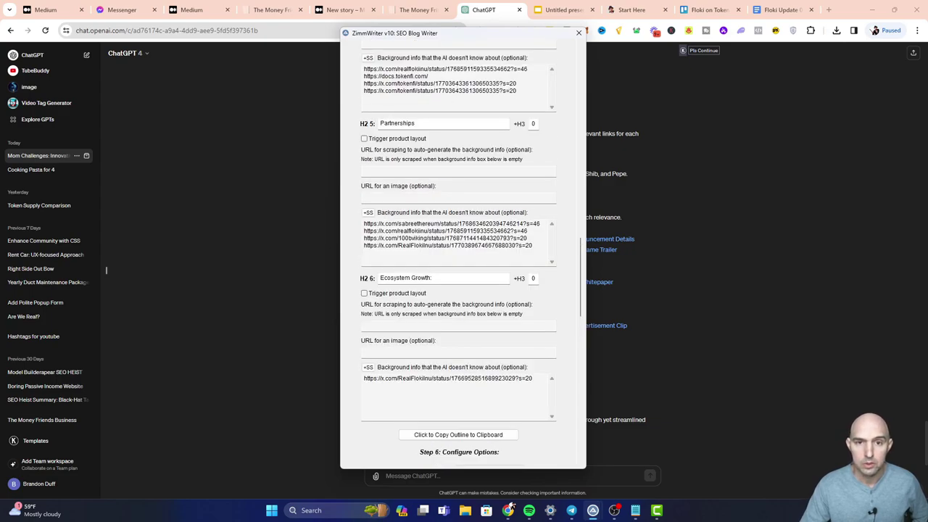
scroll(535, 266, up, 3)
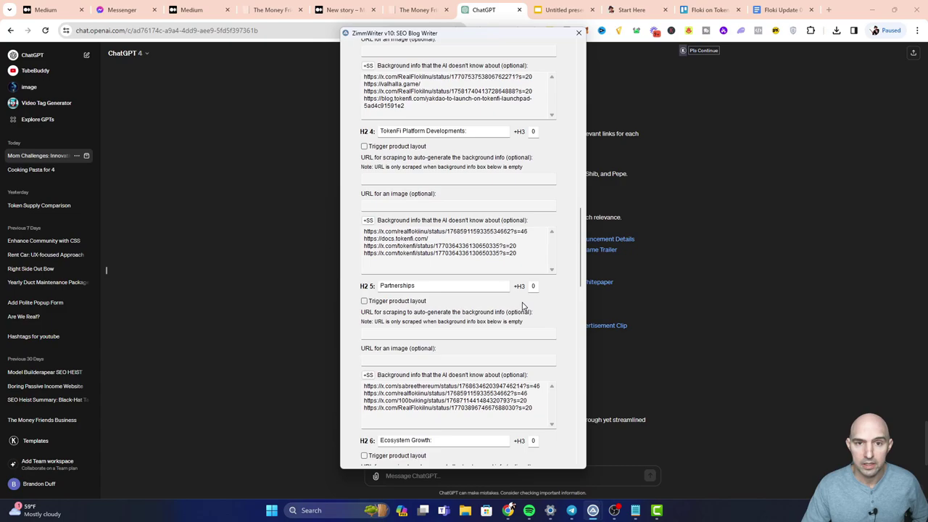
scroll(536, 311, up, 1)
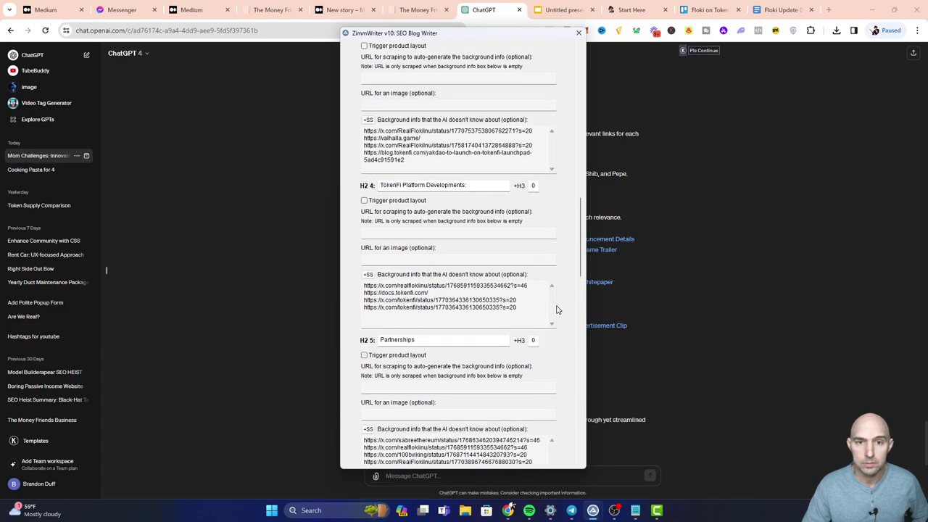
scroll(555, 308, up, 2)
scroll(505, 194, up, 3)
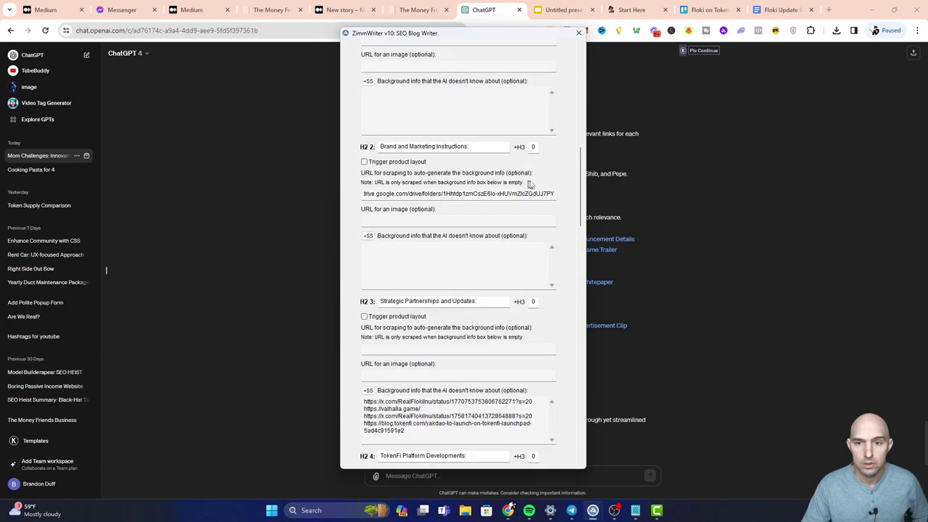
scroll(550, 218, up, 3)
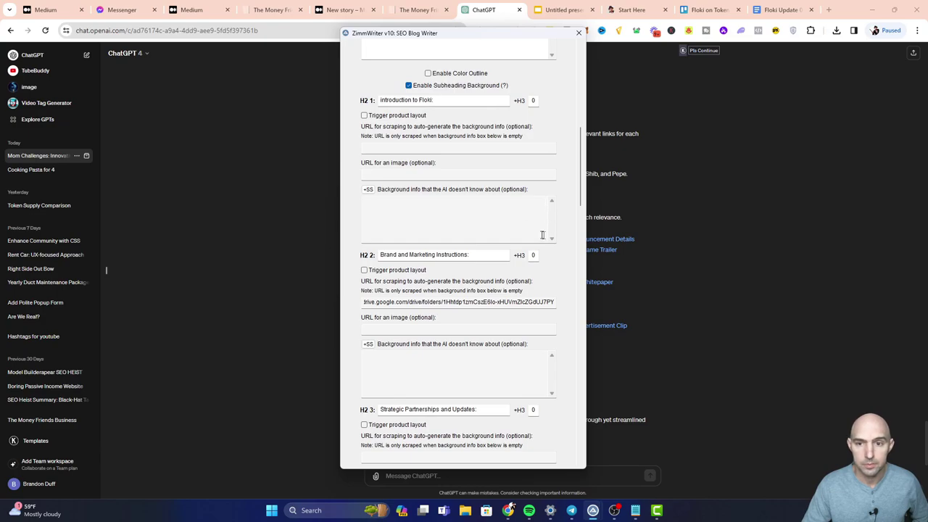
scroll(551, 239, up, 2)
scroll(548, 187, up, 1)
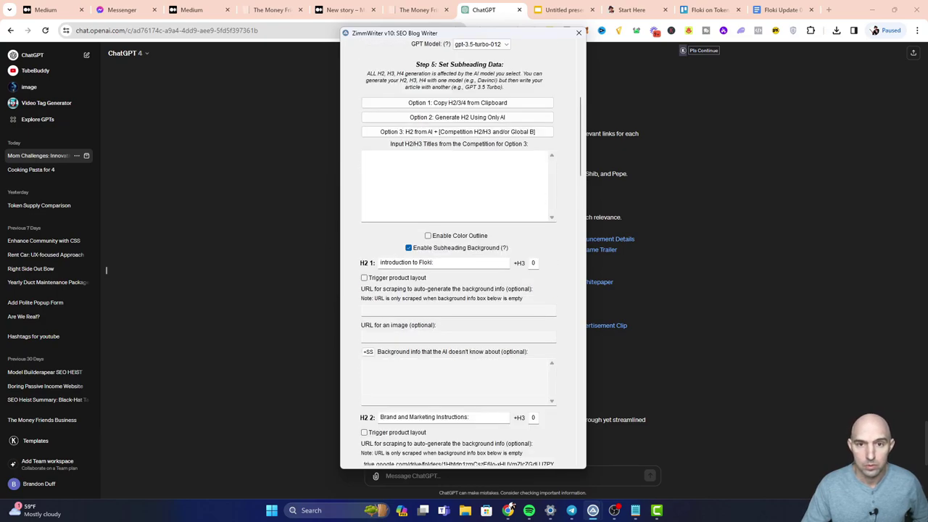
scroll(564, 294, up, 2)
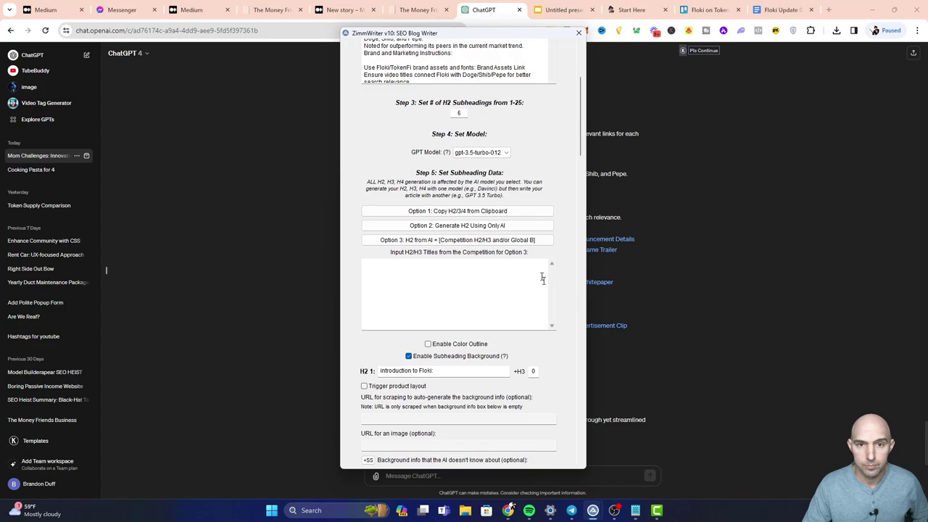
scroll(551, 313, up, 2)
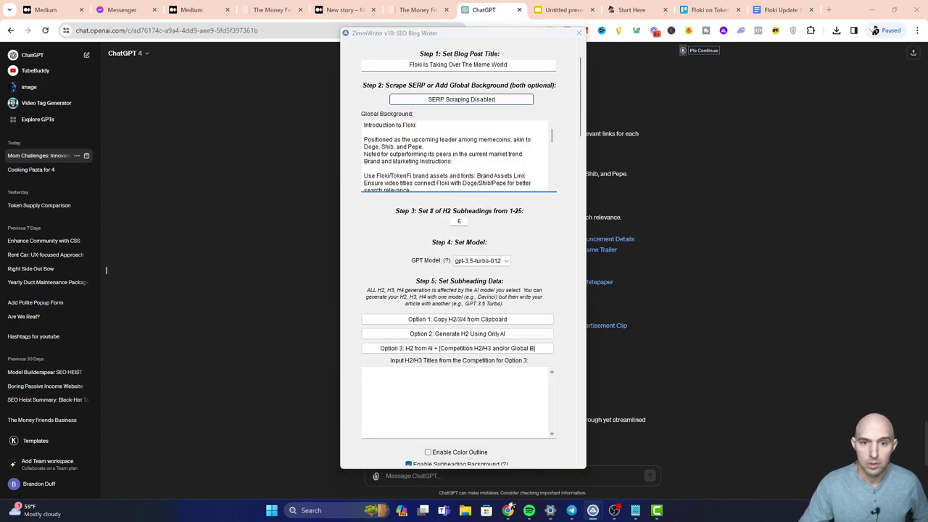
scroll(450, 156, down, 3)
scroll(456, 156, down, 5)
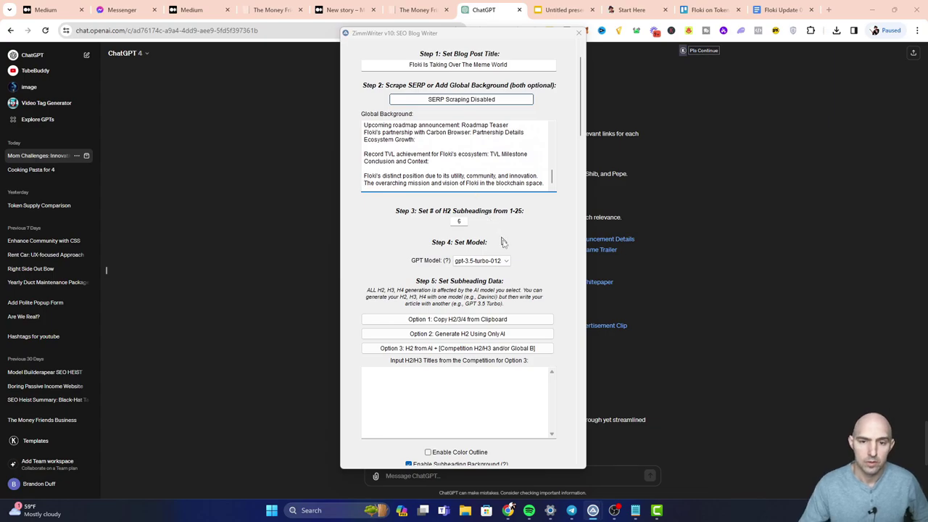
scroll(503, 246, down, 5)
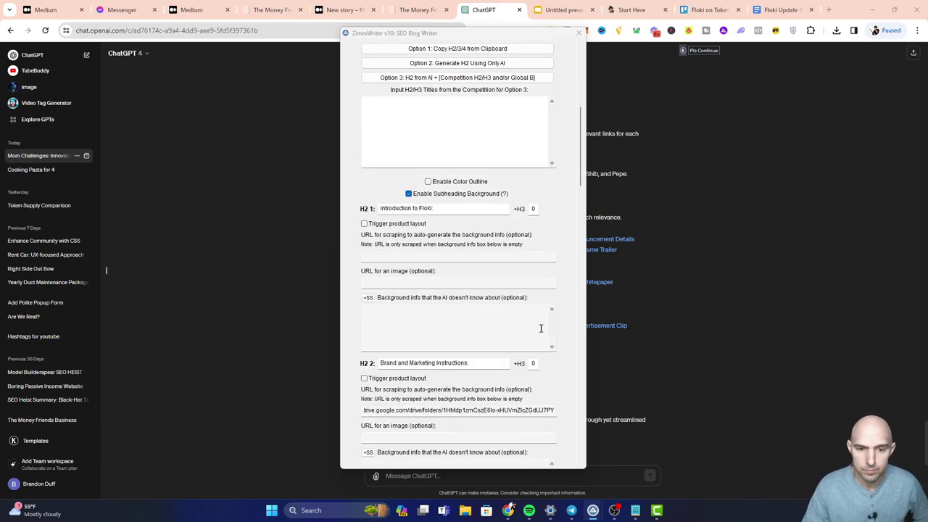
scroll(439, 281, down, 3)
Clear the Google Drive scraping URL from H2 2, Brand and Marketing Instructions
click(443, 248)
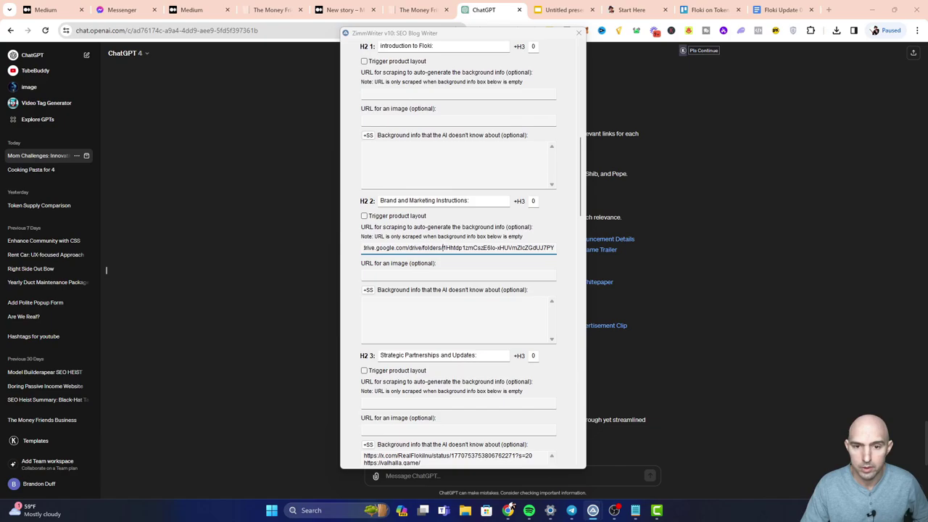
double_click(444, 248)
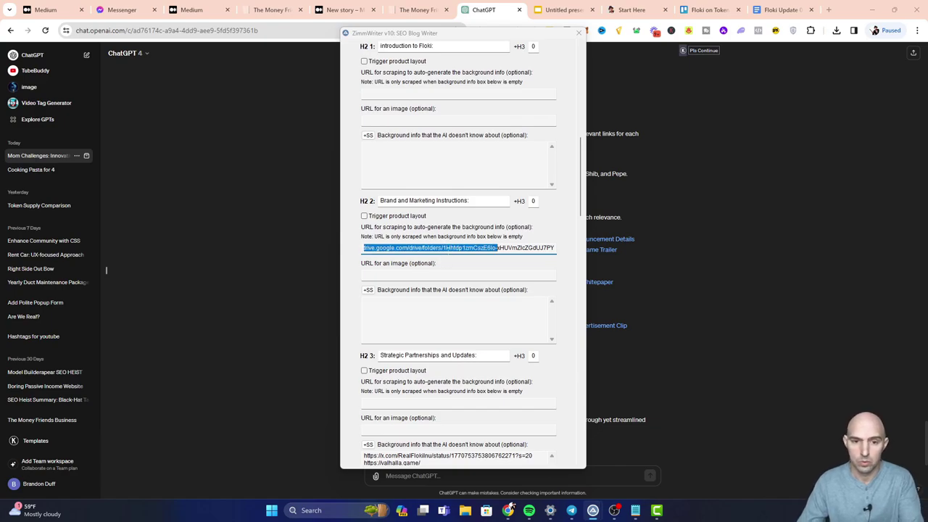
key(BackSpace)
key(ctrl+a)
key(BackSpace)
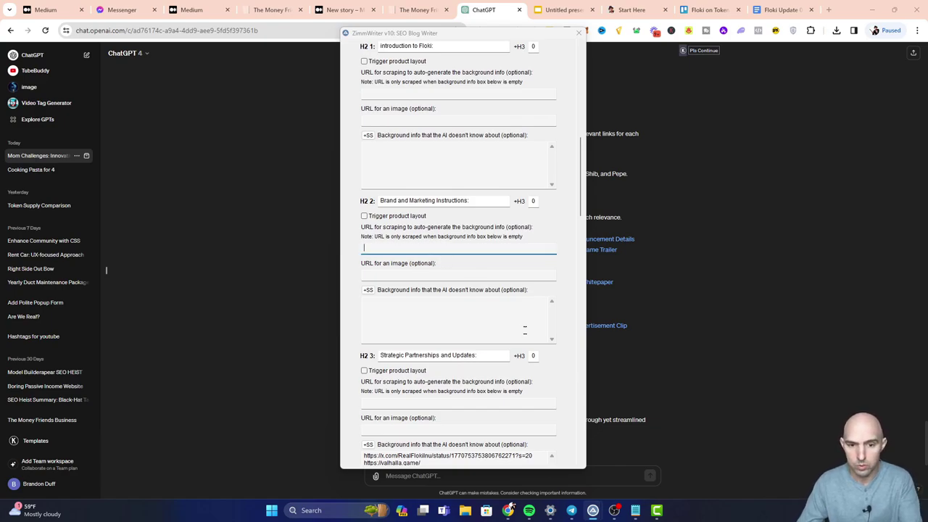
Start the SEO Writer for the Floki article
scroll(538, 335, down, 15)
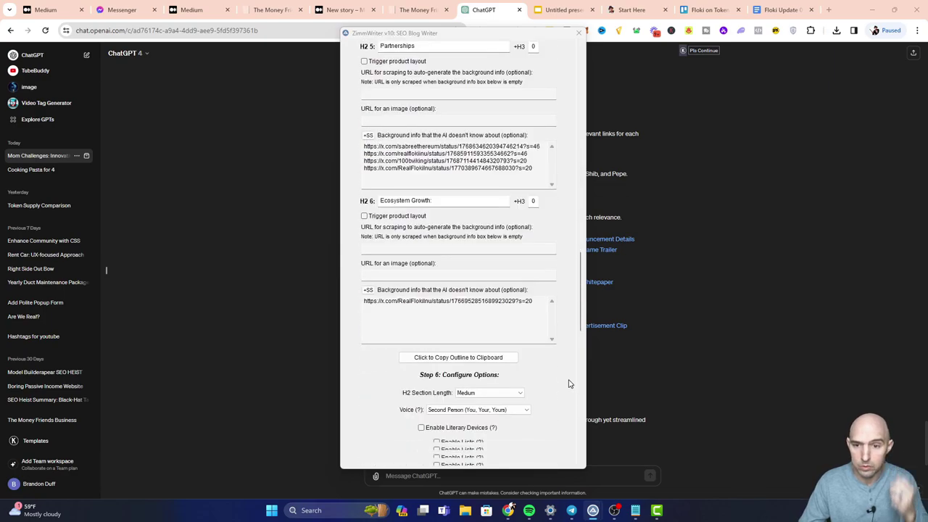
scroll(561, 373, down, 5)
click(469, 282)
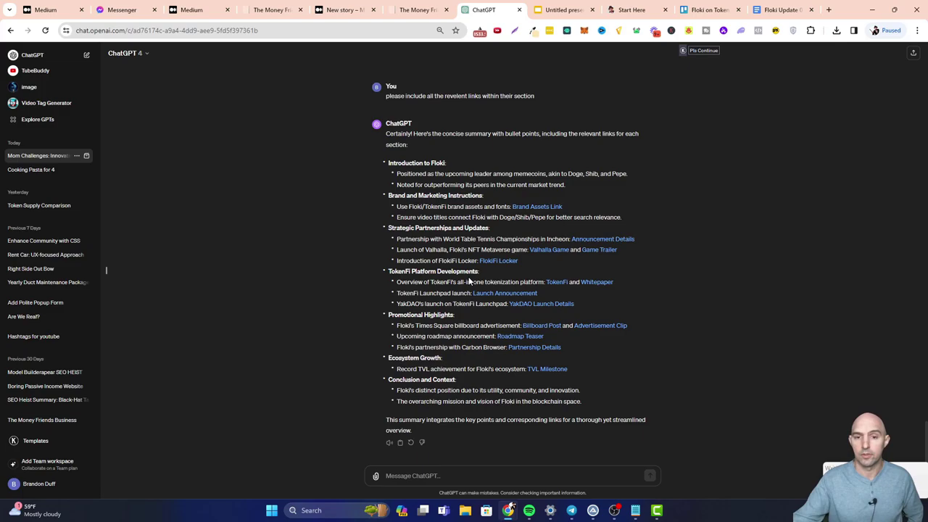
Switch to Notepad, read through the earlier Floki article down to its conclusion, and minimize the window
click(635, 510)
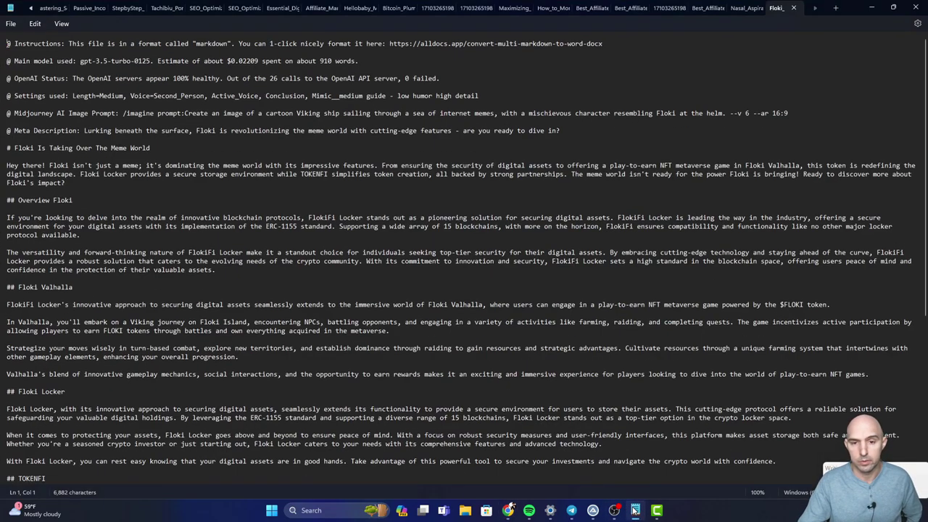
scroll(99, 223, down, 2)
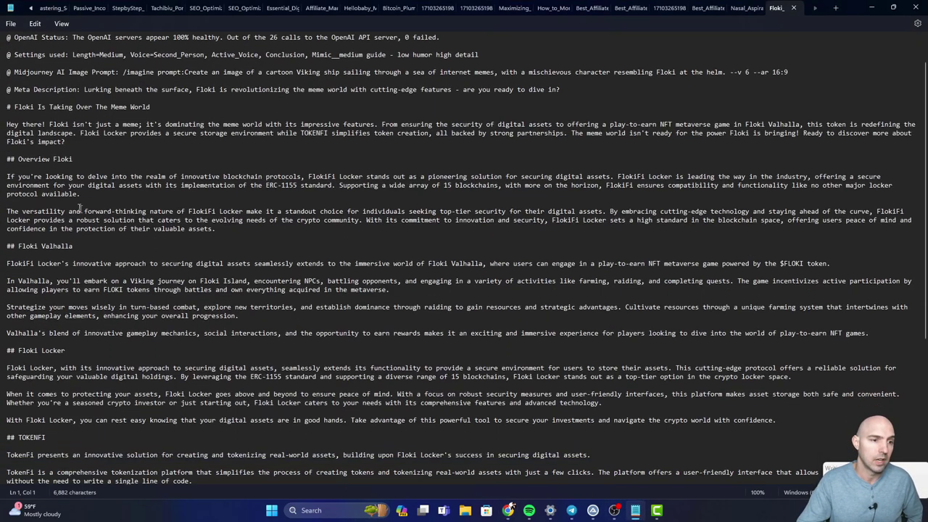
scroll(155, 174, down, 3)
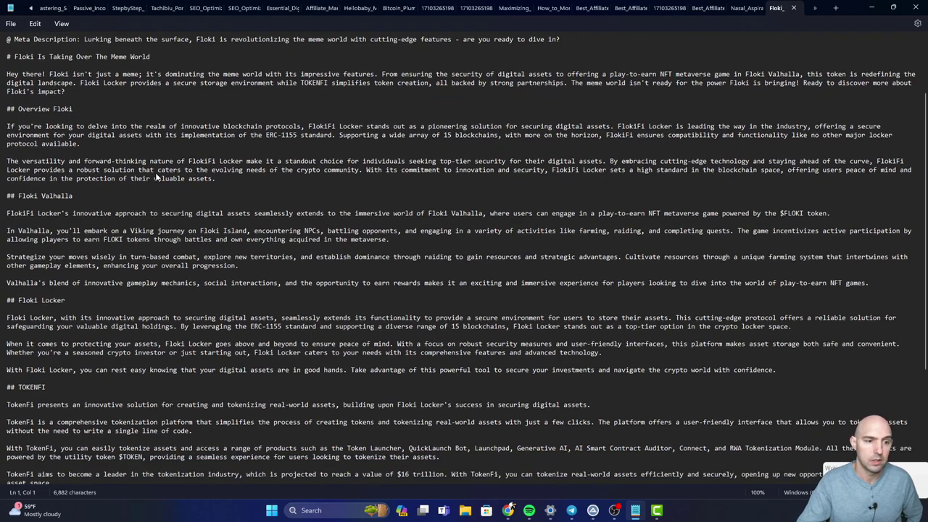
scroll(155, 172, down, 3)
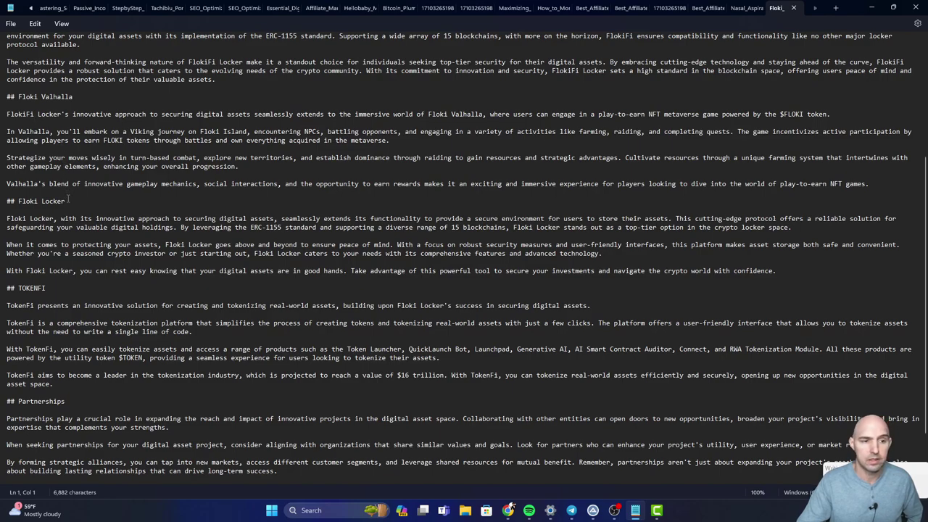
scroll(73, 213, down, 3)
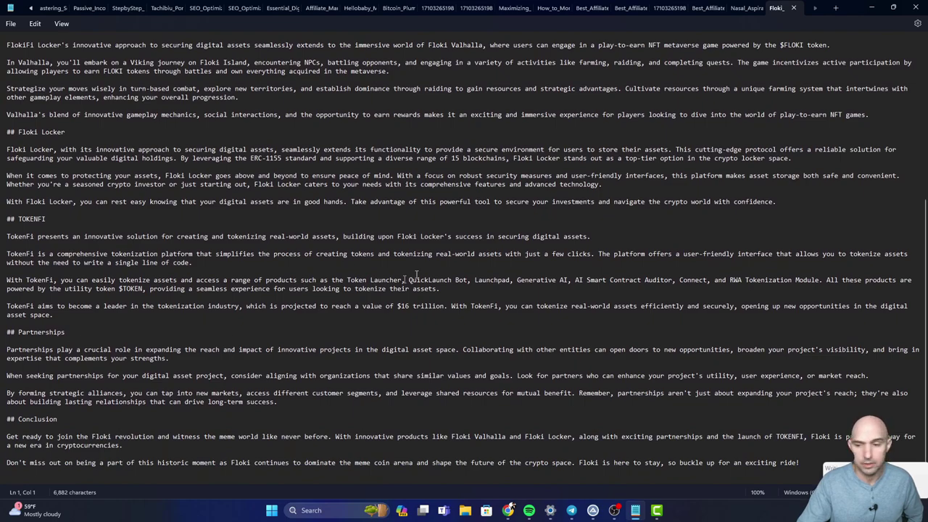
click(871, 8)
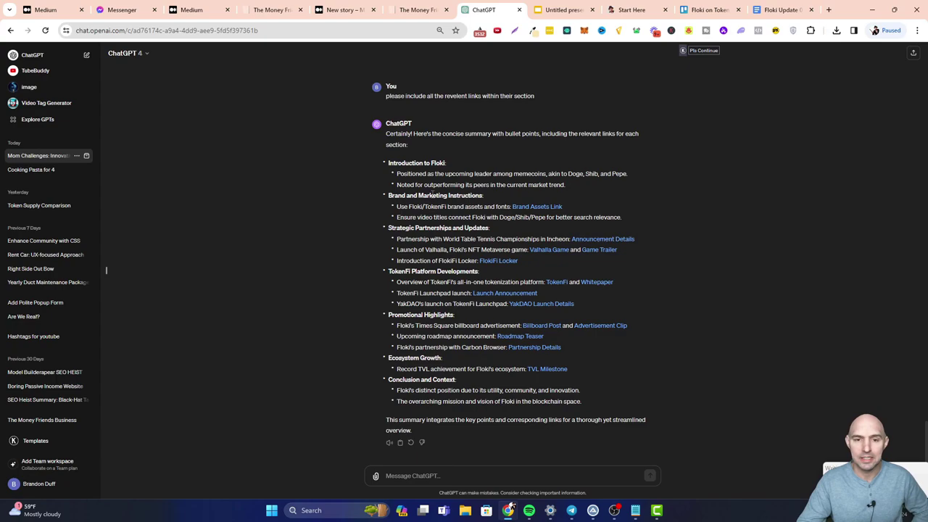
Review the sections of the ChatGPT summary, and check the cost estimate and word count of the earlier article in Notepad
drag(389, 163, 587, 414)
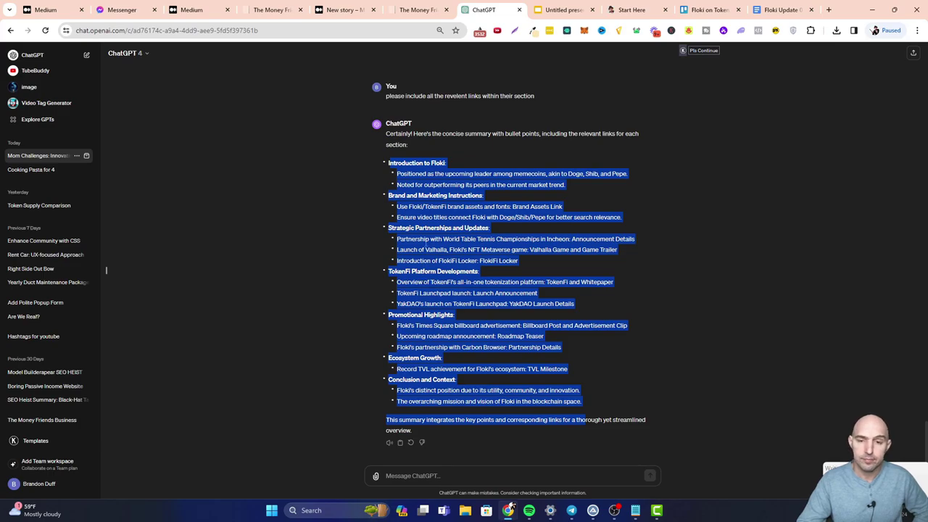
click(105, 269)
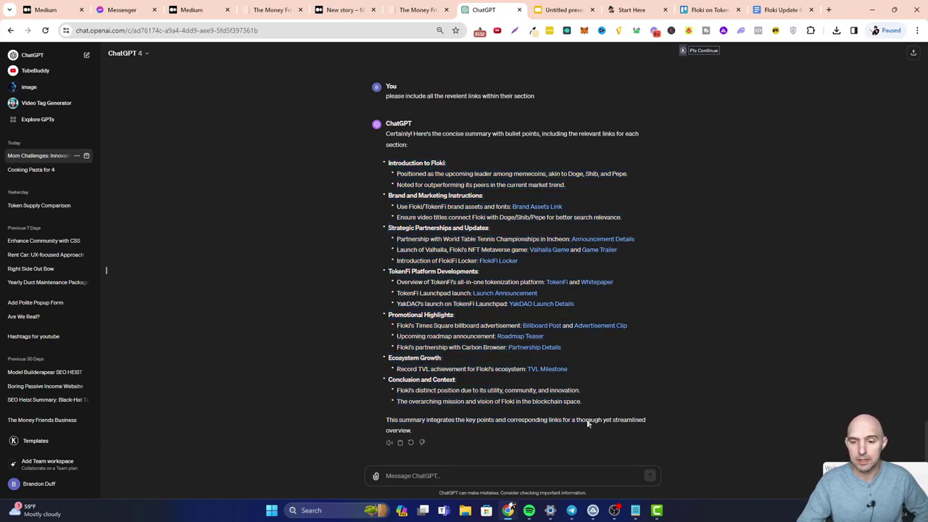
click(635, 510)
scroll(371, 231, up, 10)
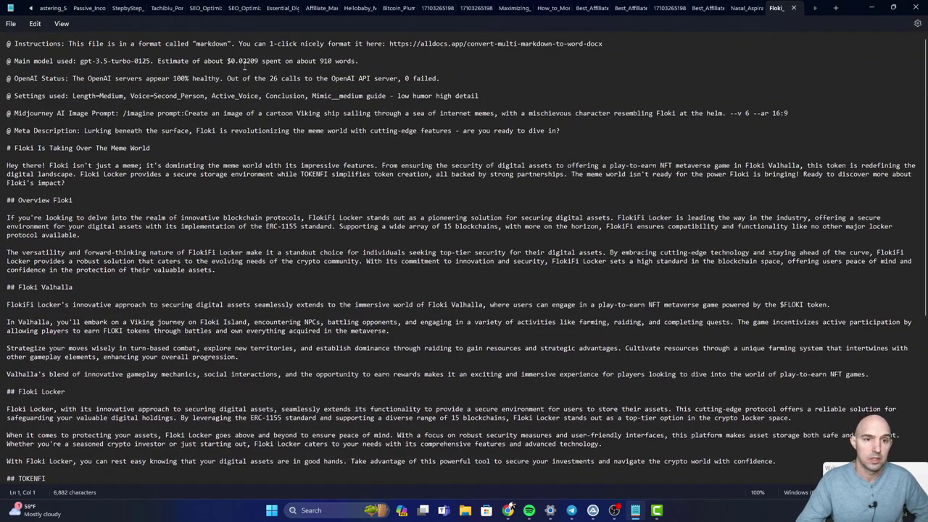
drag(235, 62, 9, 77)
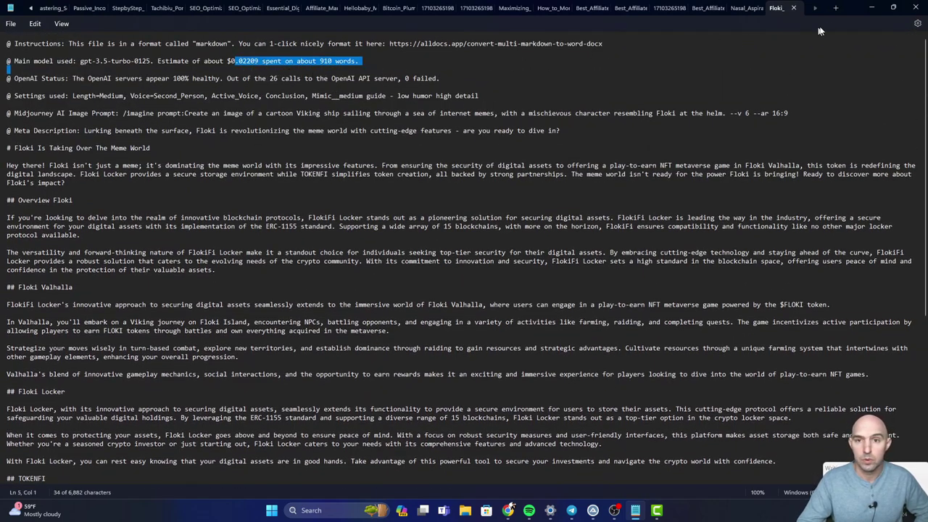
click(872, 9)
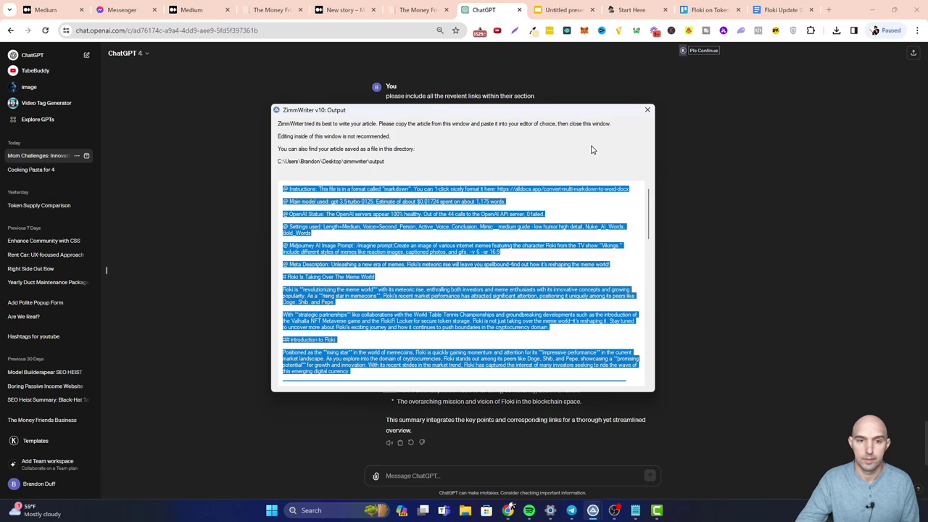
Check the cost estimate and word count at the start of the new article in the ZimmWriter output window
click(426, 187)
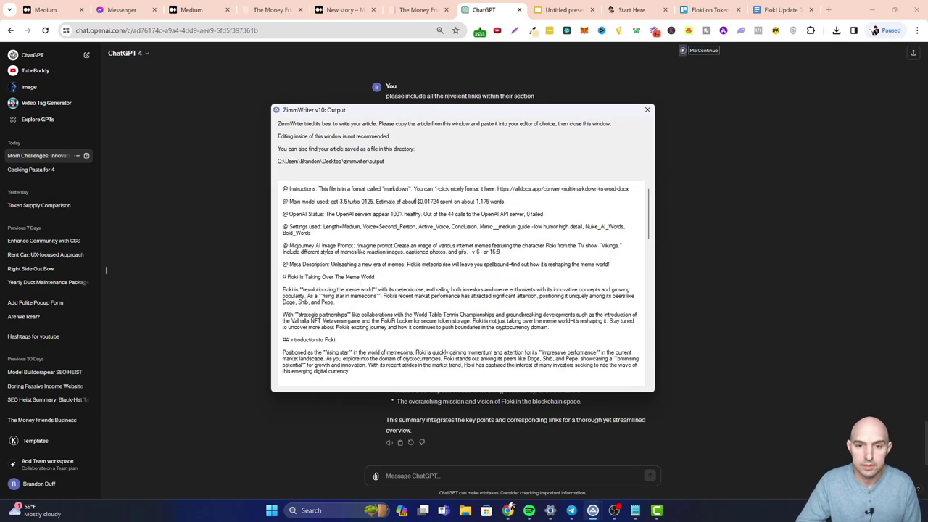
drag(425, 201, 506, 201)
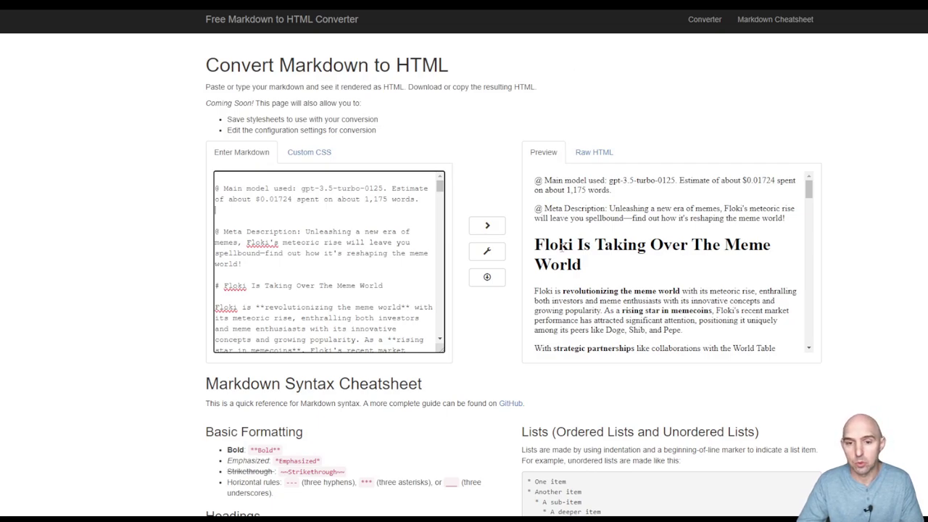
Read the new article's title, opening paragraphs and first section in the Markdown to HTML converter's preview
drag(542, 245, 622, 276)
scroll(621, 276, down, 1)
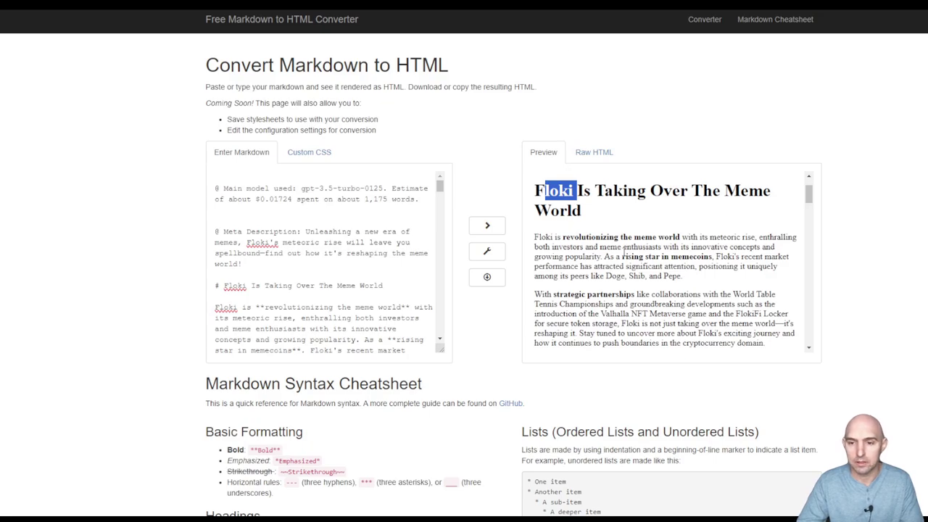
scroll(609, 243, down, 1)
scroll(632, 245, up, 1)
scroll(633, 246, down, 3)
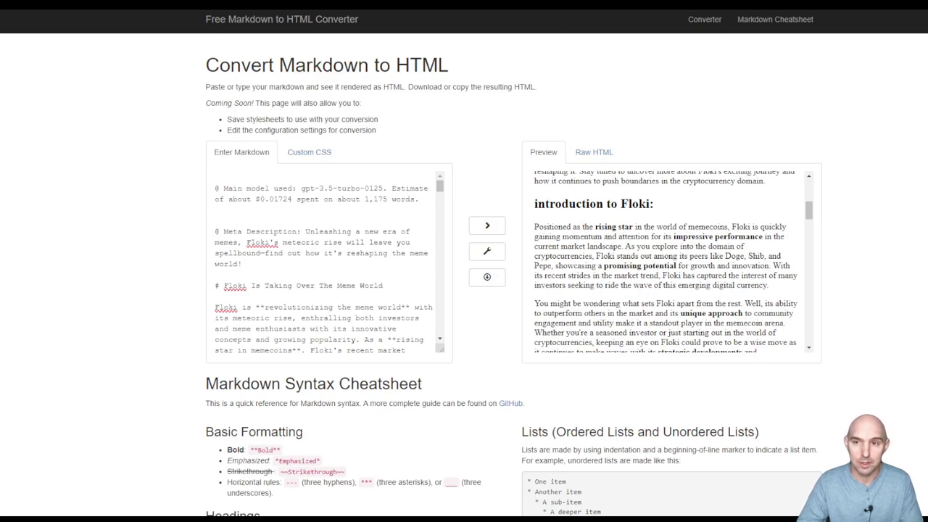
Switch to the Medium draft and examine its title, opening paragraphs and meme image alongside the converted article
key(ctrl+Tab)
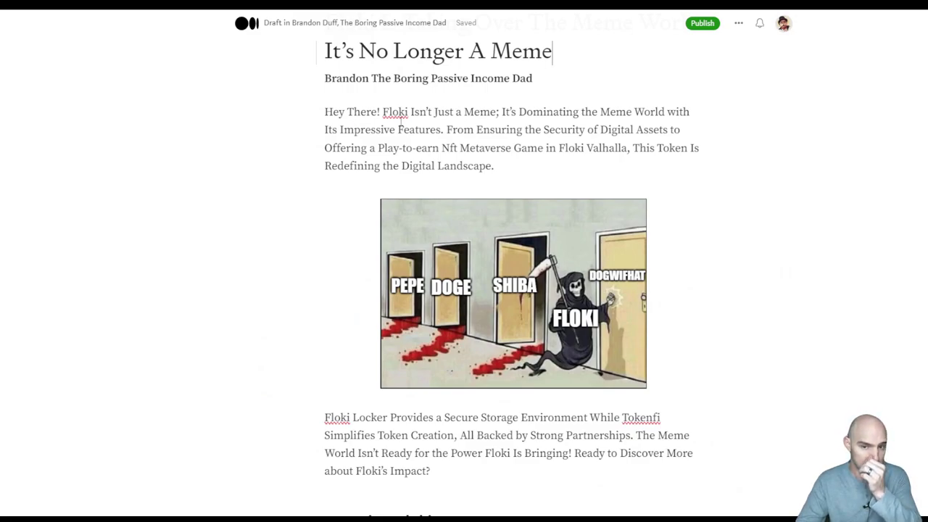
scroll(563, 121, up, 1)
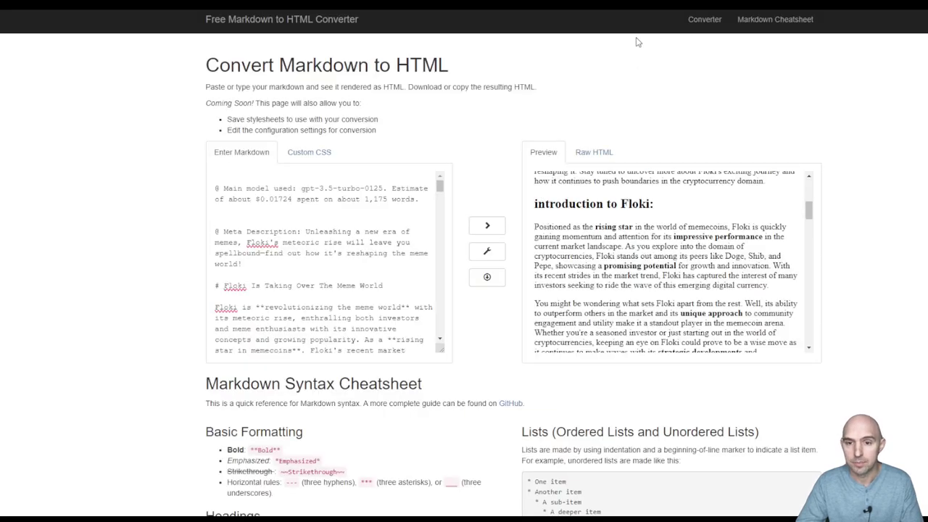
scroll(658, 250, up, 5)
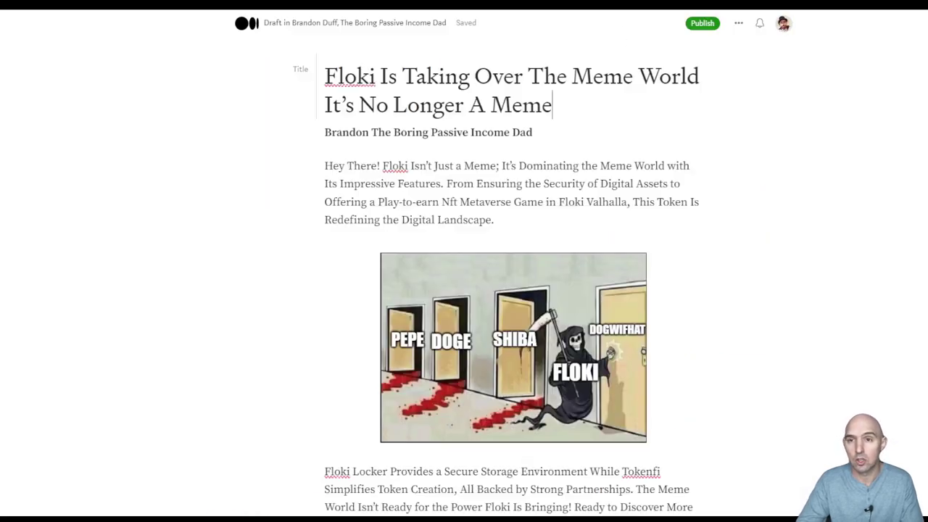
Switch to ZimmWriter's SEO Blog Writer and disable the subheading background option for the Floki article's outline
key(ctrl+Tab)
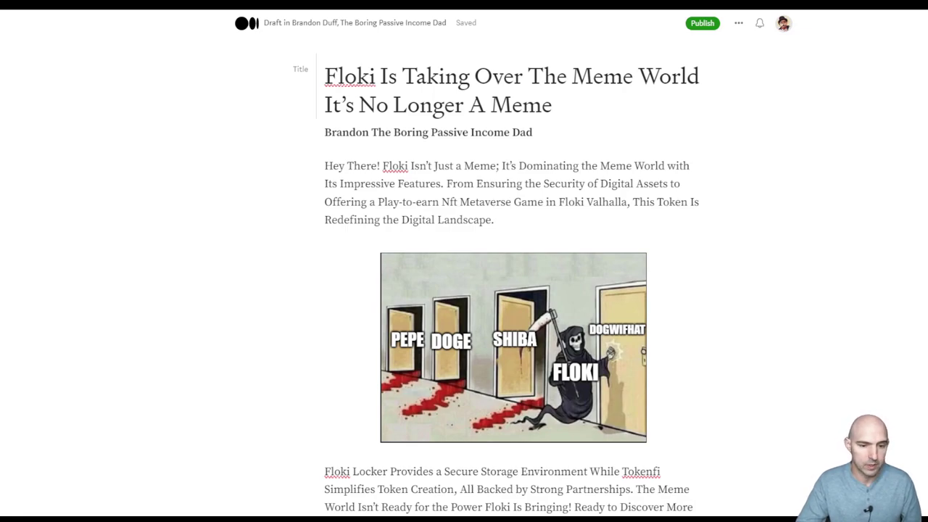
key(alt+Tab)
key(alt+Tab)
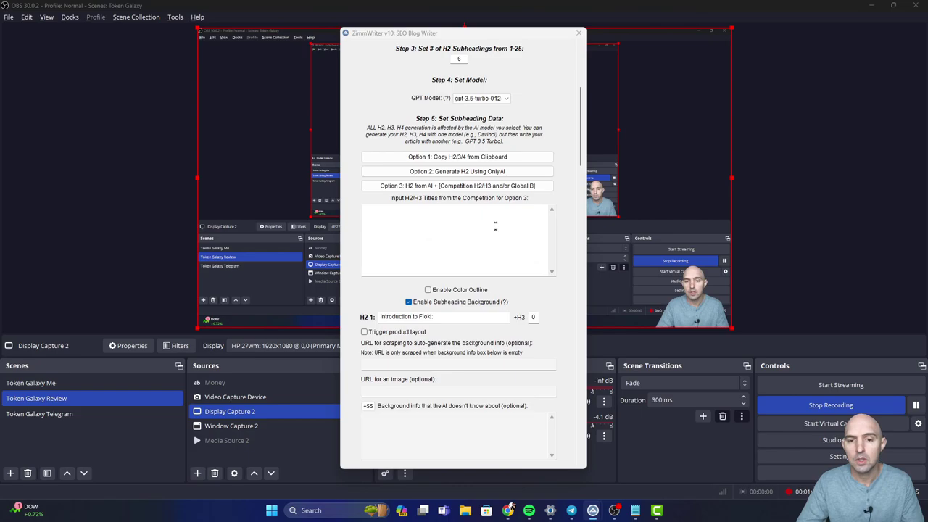
key(alt+Tab)
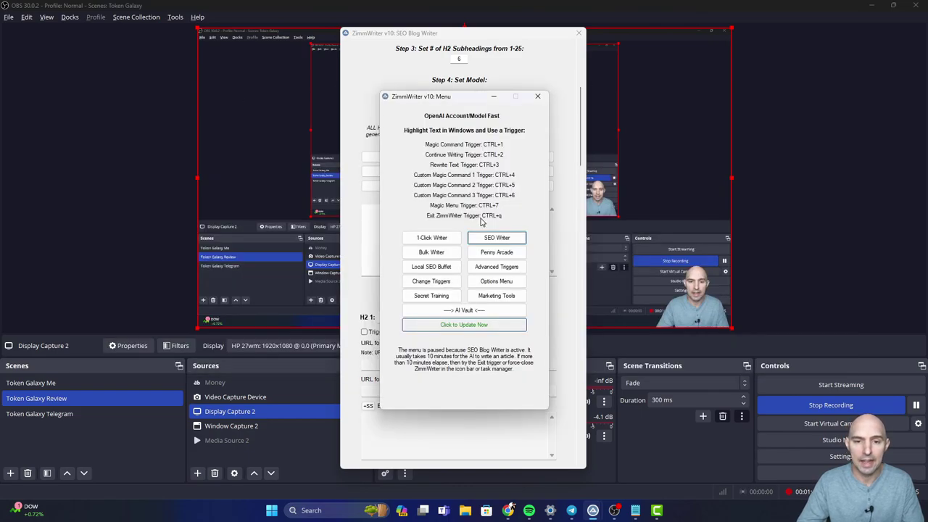
click(485, 236)
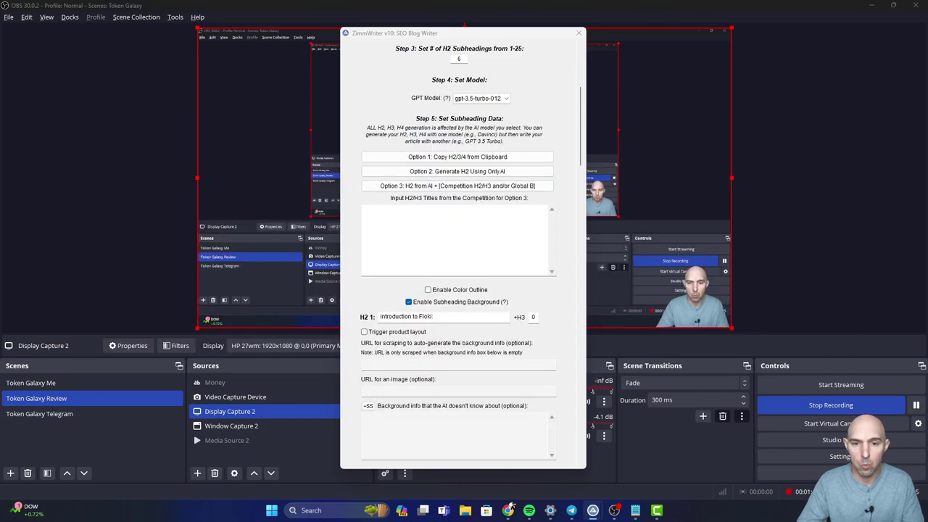
click(465, 268)
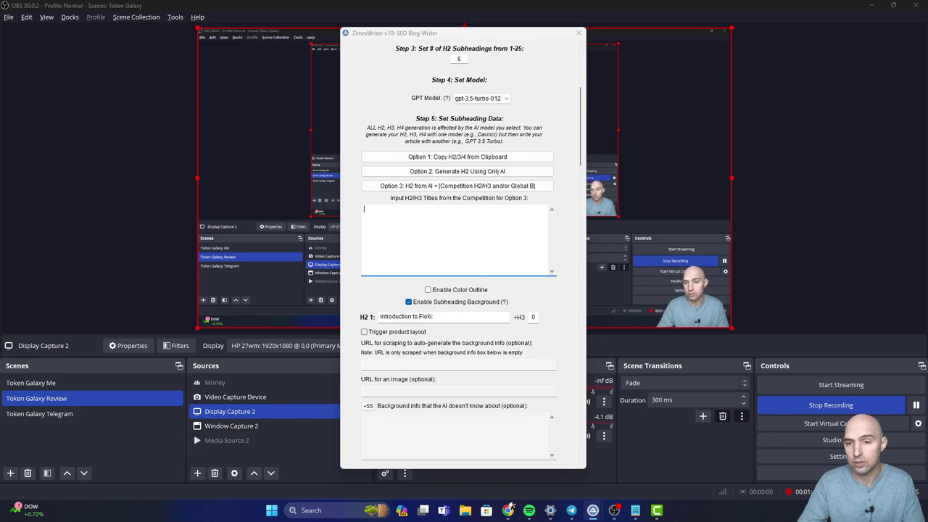
scroll(464, 305, down, 2)
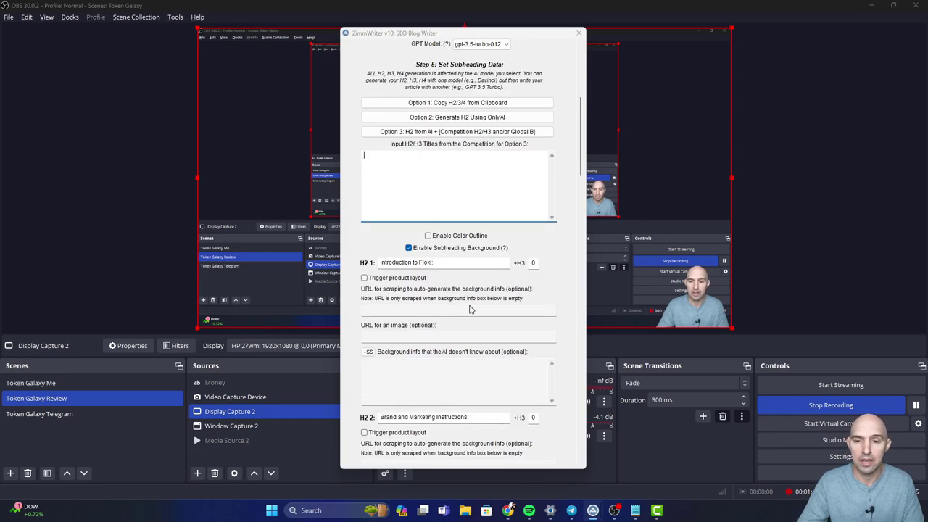
scroll(471, 310, up, 2)
scroll(445, 355, down, 3)
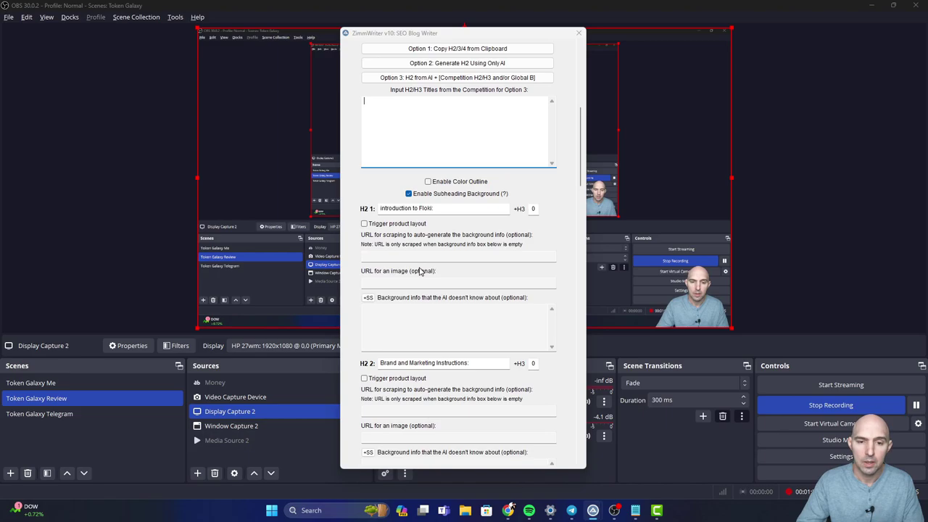
scroll(463, 334, down, 1)
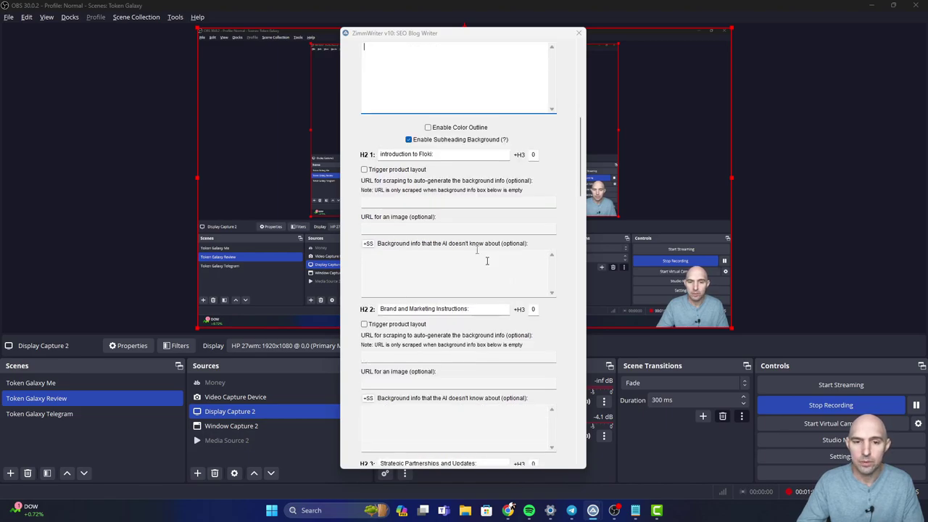
click(409, 142)
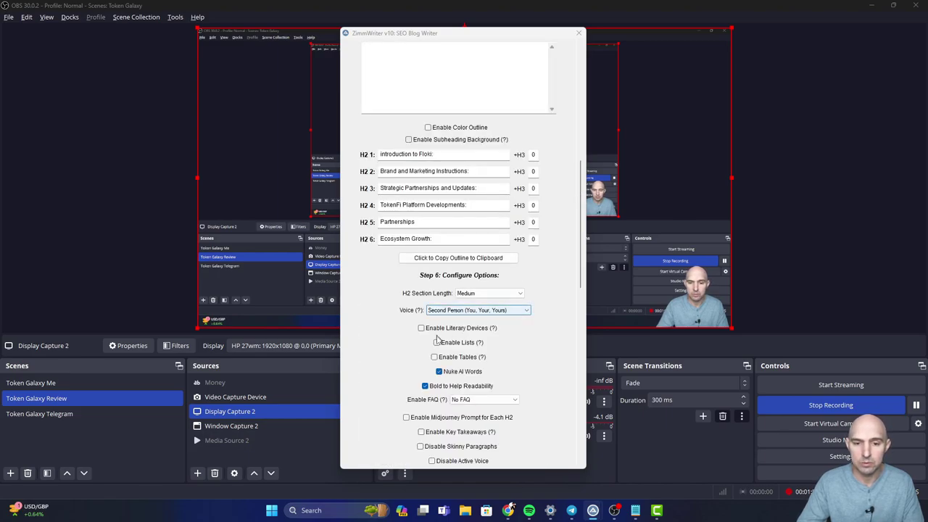
Clear the titles of all six H2 subheadings in the article outline
scroll(481, 394, down, 3)
scroll(482, 394, down, 1)
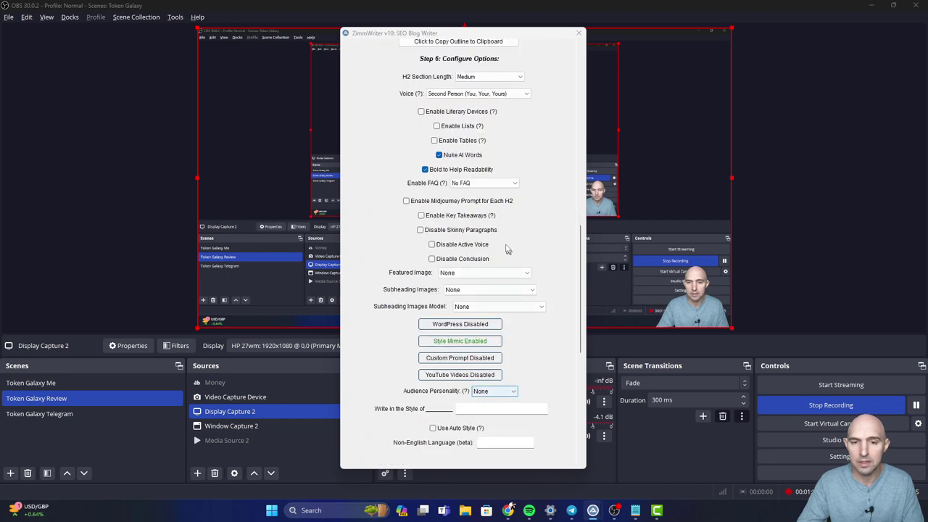
scroll(507, 249, up, 3)
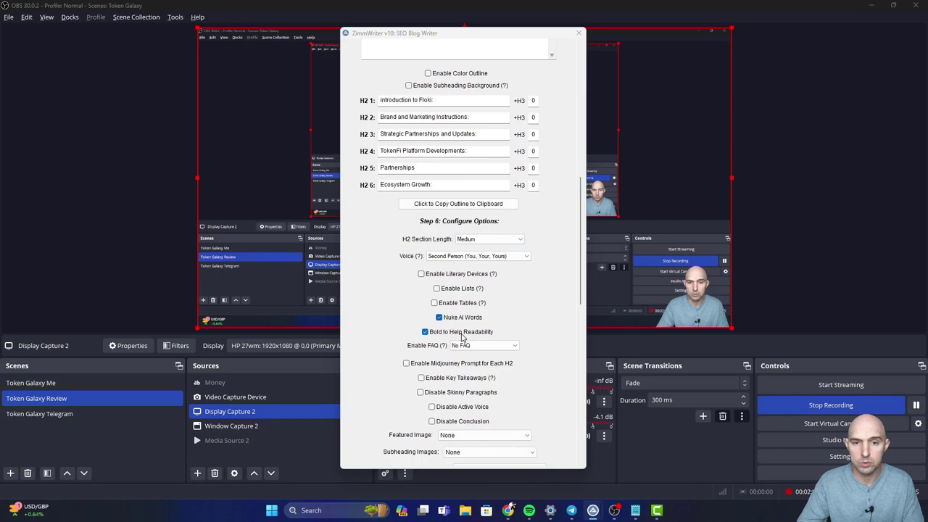
scroll(475, 334, up, 4)
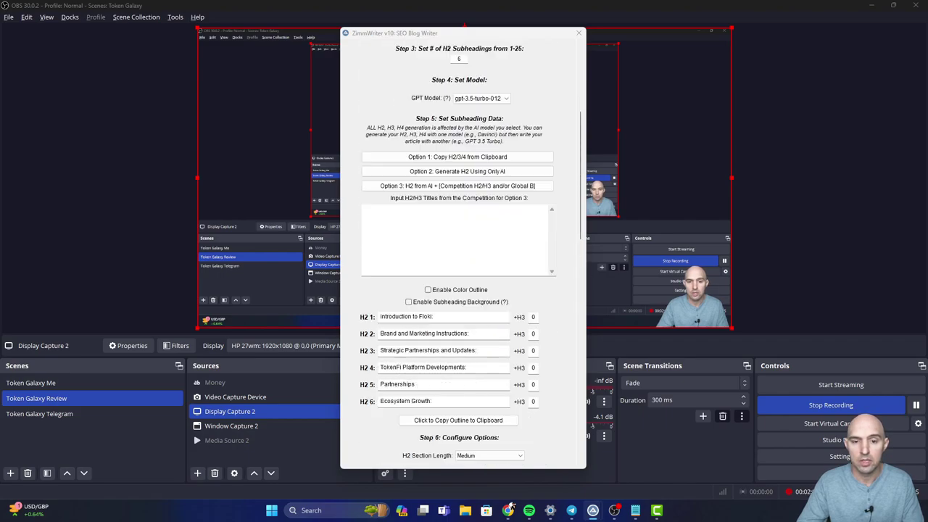
scroll(482, 330, down, 1)
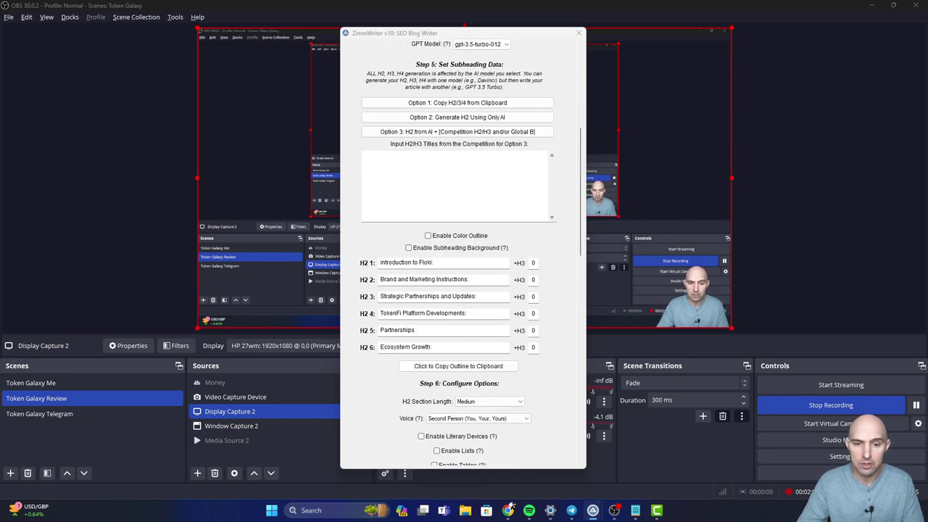
triple_click(421, 262)
key(BackSpace)
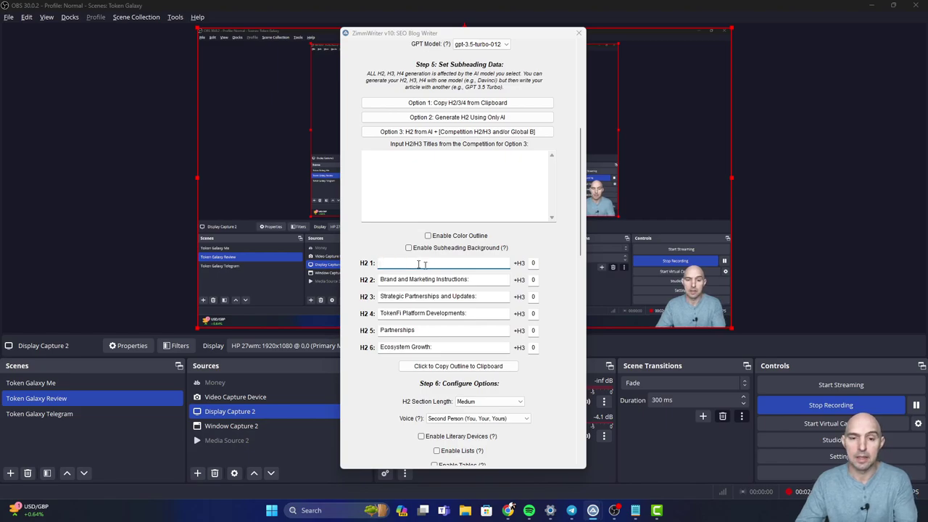
triple_click(475, 278)
key(BackSpace)
triple_click(483, 296)
text(S)
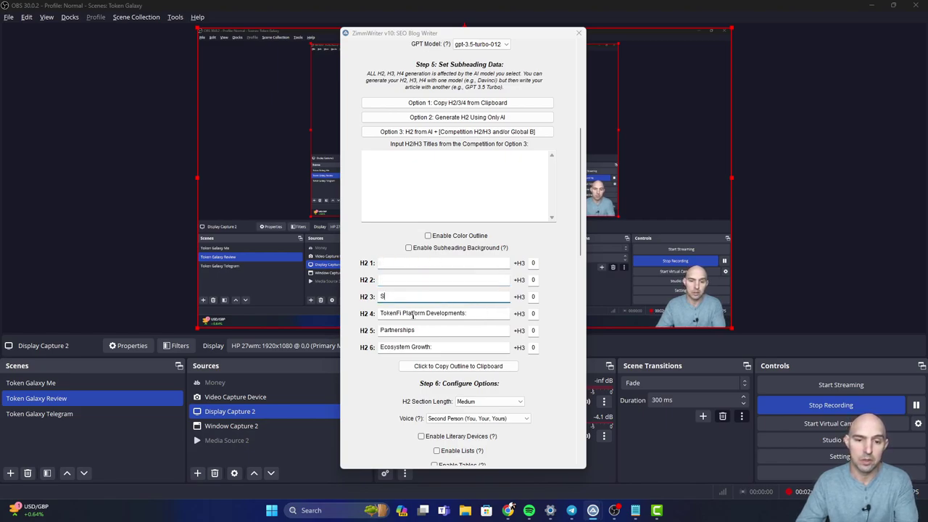
triple_click(413, 313)
key(BackSpace)
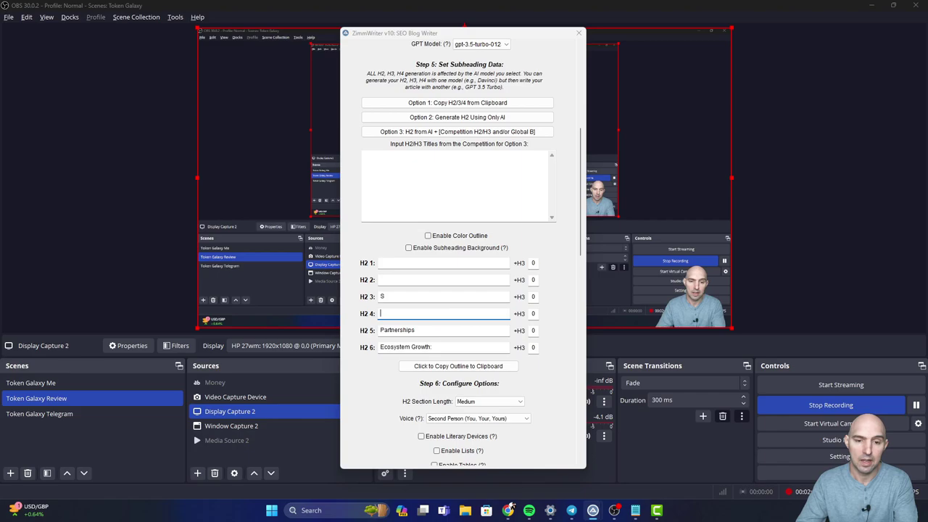
triple_click(410, 329)
key(BackSpace)
triple_click(436, 347)
key(BackSpace)
triple_click(382, 296)
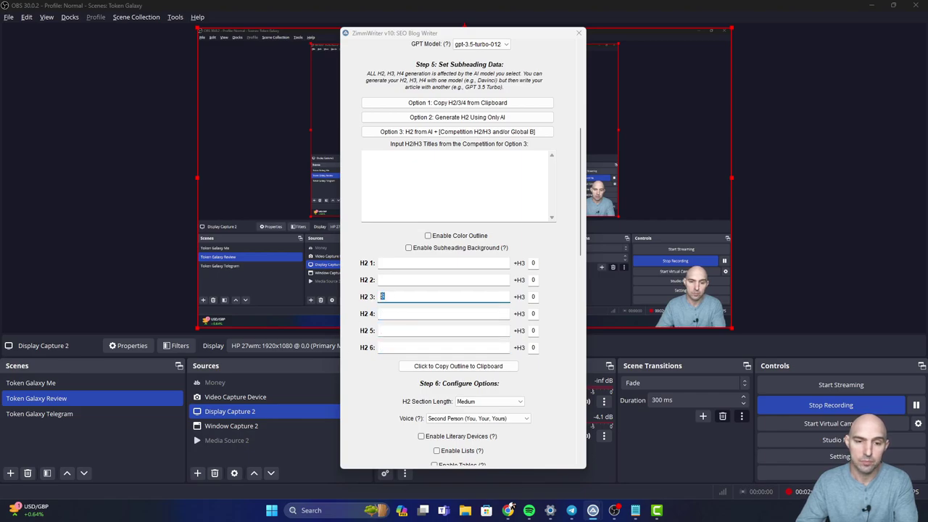
key(BackSpace)
Review the Global Background notes on Floki and the article configuration options in the SEO Blog Writer form
scroll(408, 221, up, 3)
scroll(408, 221, up, 3)
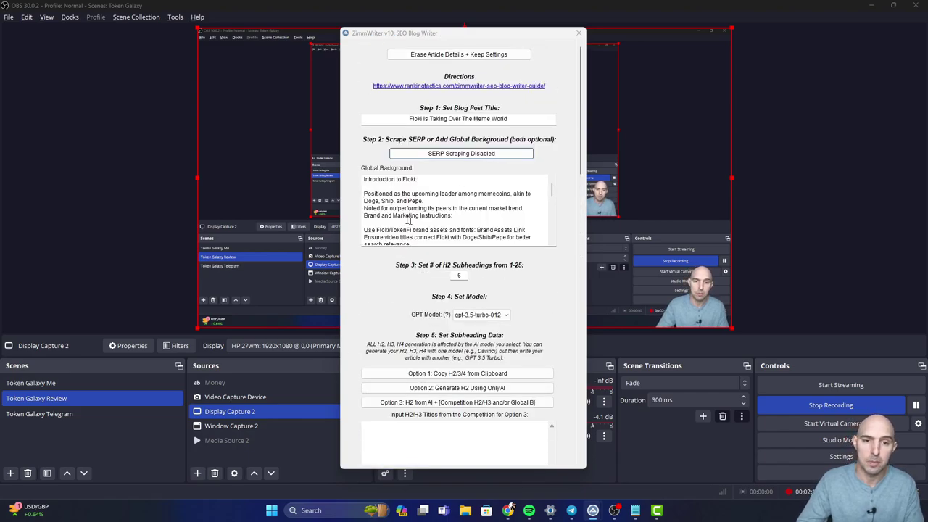
click(408, 221)
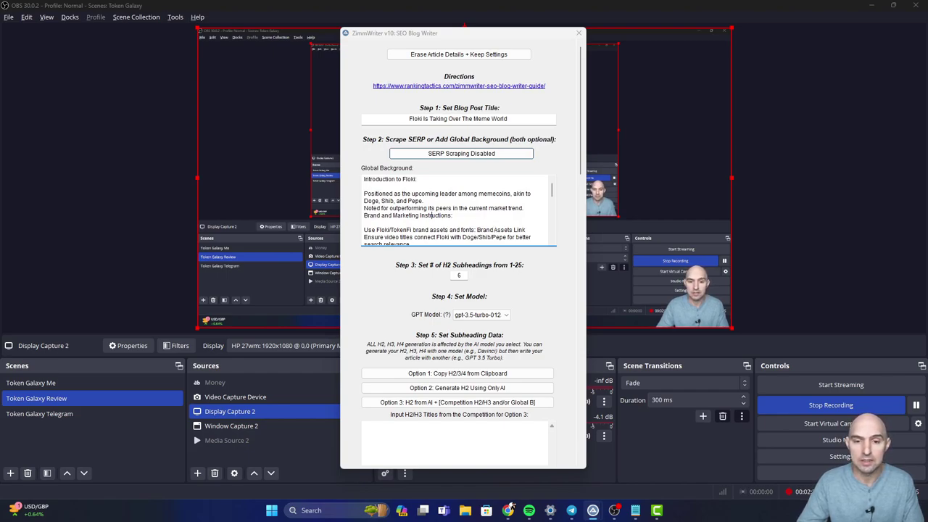
drag(377, 179, 453, 216)
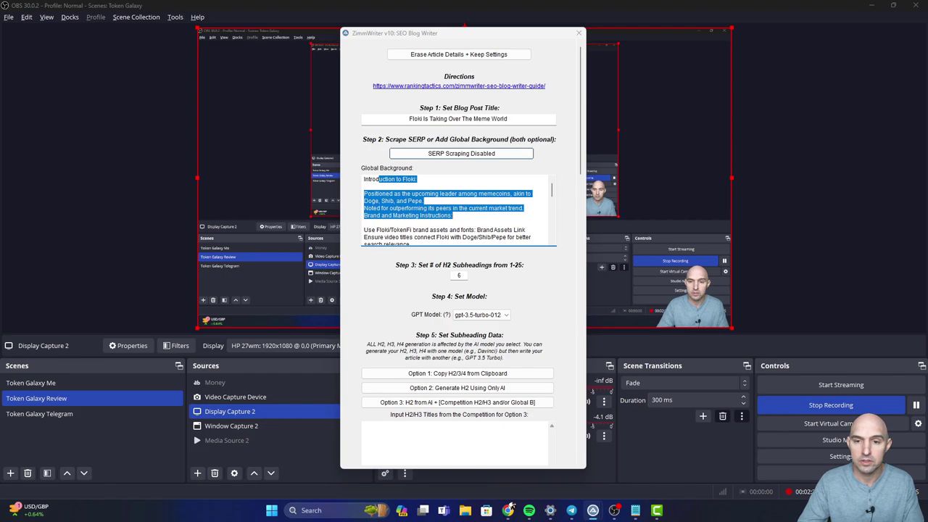
scroll(456, 210, down, 10)
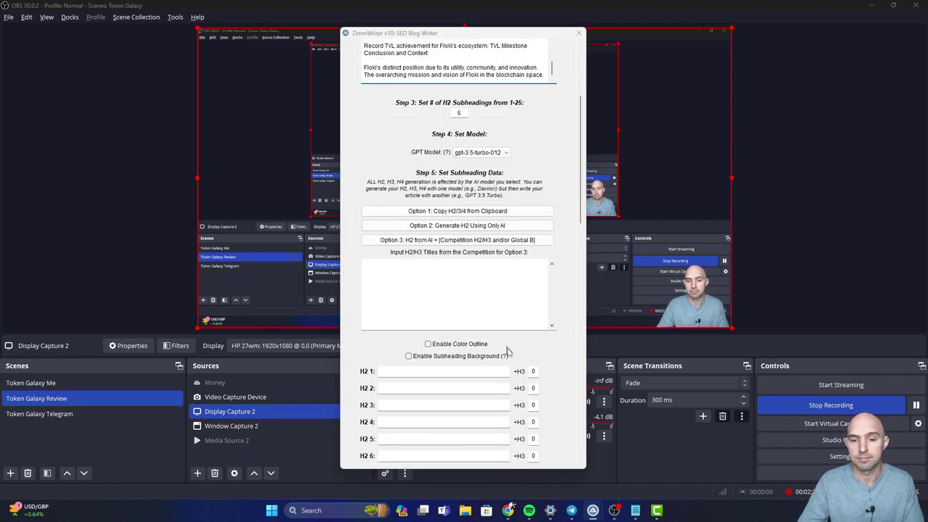
scroll(509, 352, down, 10)
scroll(526, 331, down, 3)
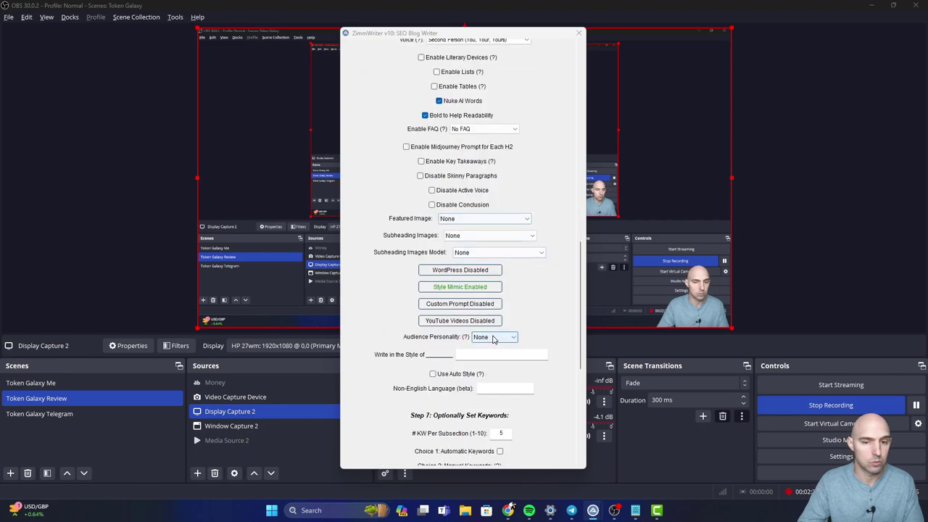
Switch to the Medium draft in the browser and read through its sections from Overview Floki to TokenFi and Partnerships
key(alt+Tab)
key(Tab)
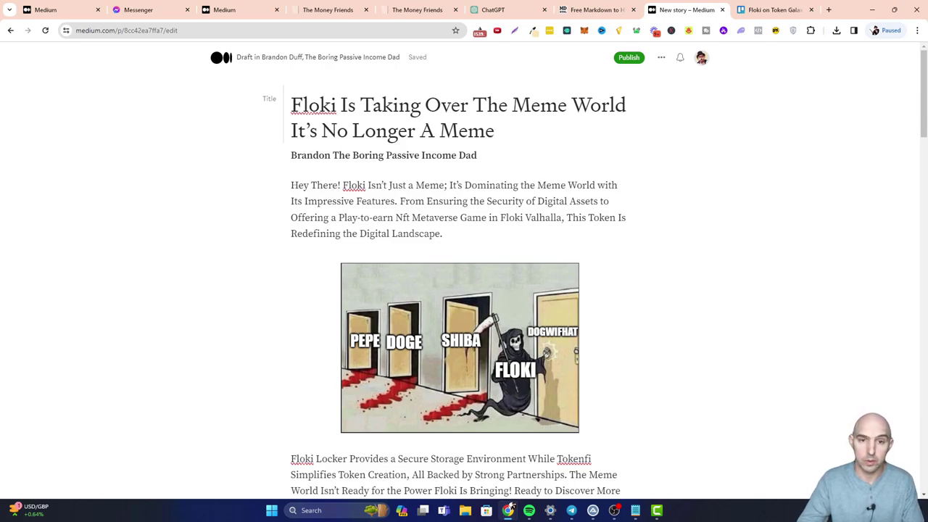
scroll(445, 178, down, 4)
scroll(447, 192, down, 4)
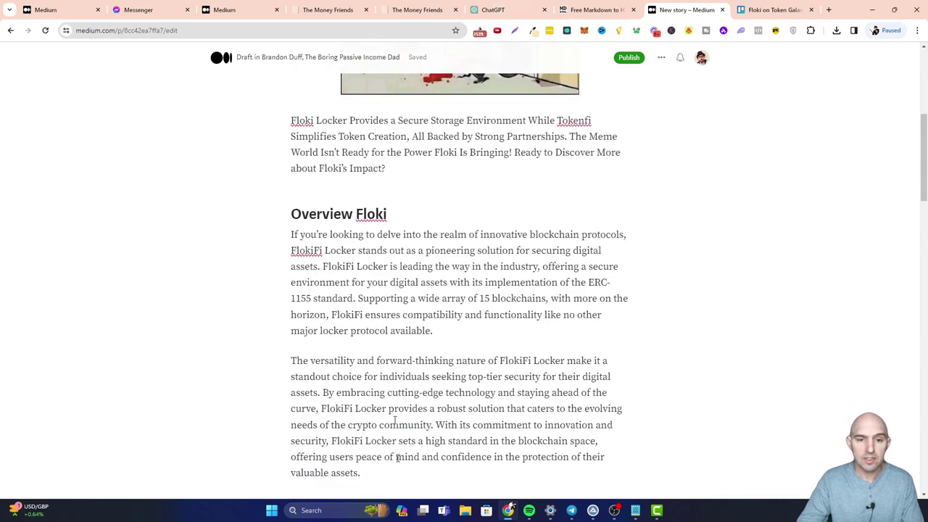
scroll(394, 341, down, 8)
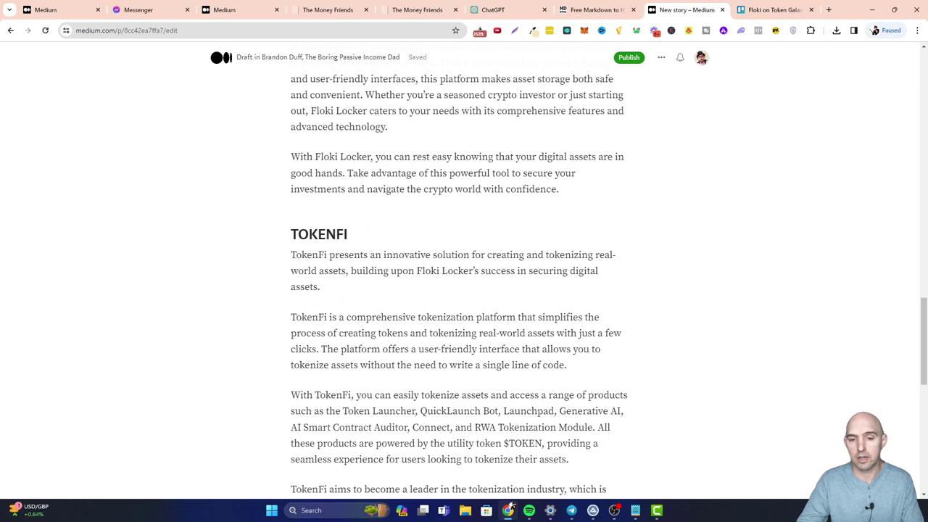
scroll(459, 289, down, 2)
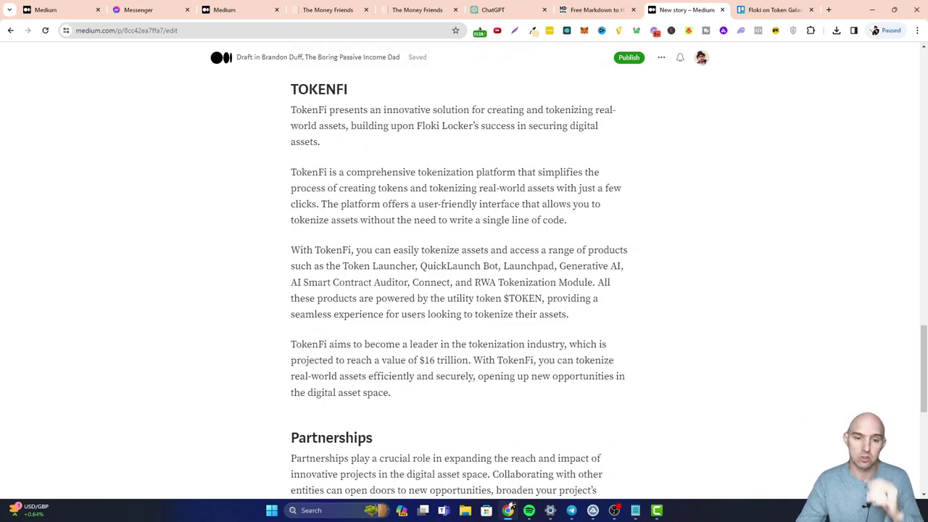